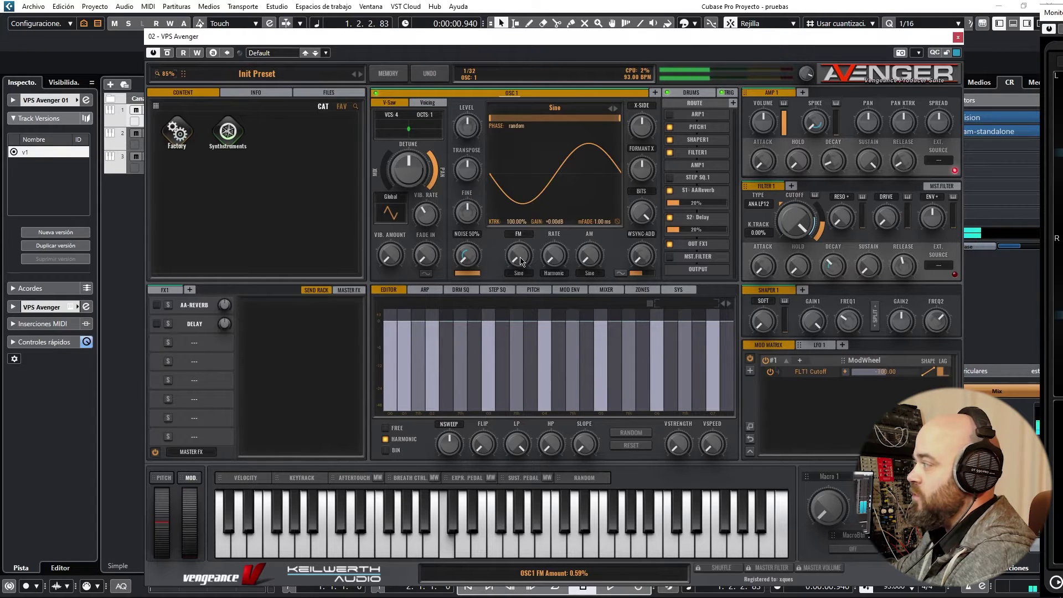
- Raise oscillator 1's FM amount and add a second amp envelope assigned to modulate that amount
scroll(520, 260, up, 2)
drag(520, 260, 548, 213)
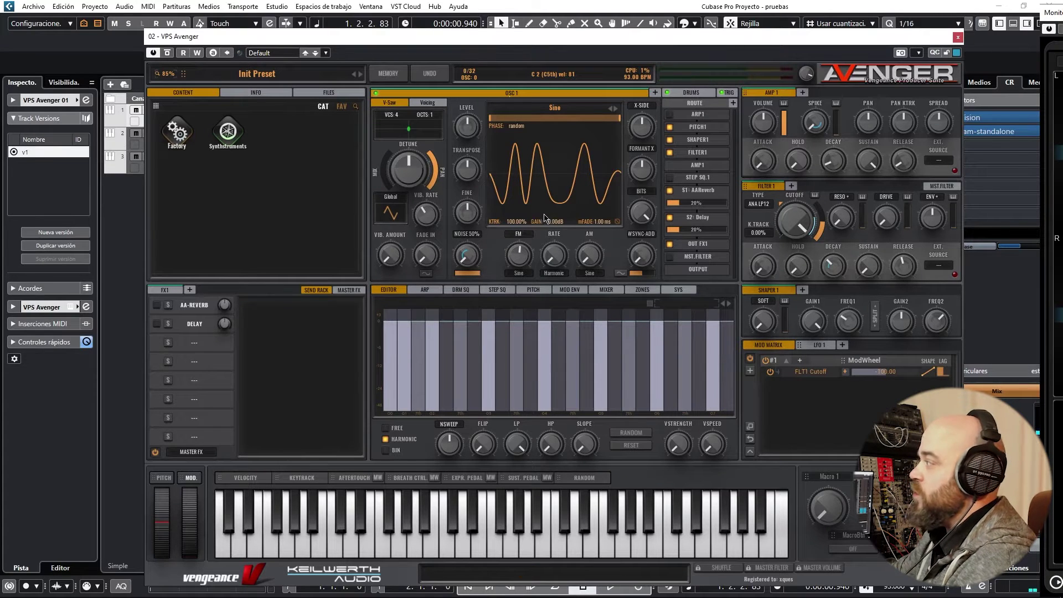
click(803, 93)
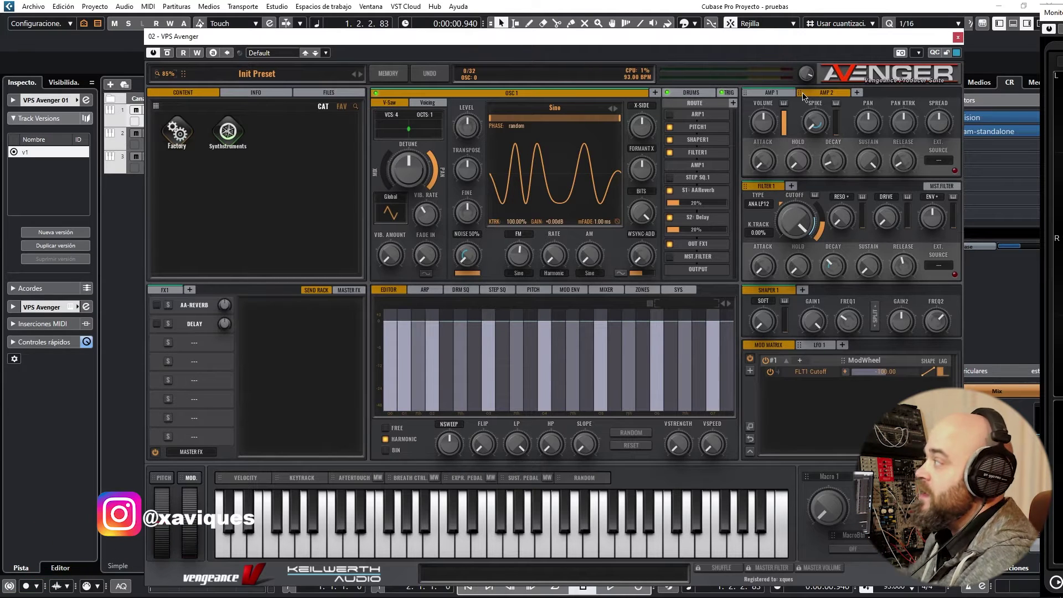
drag(800, 98, 525, 260)
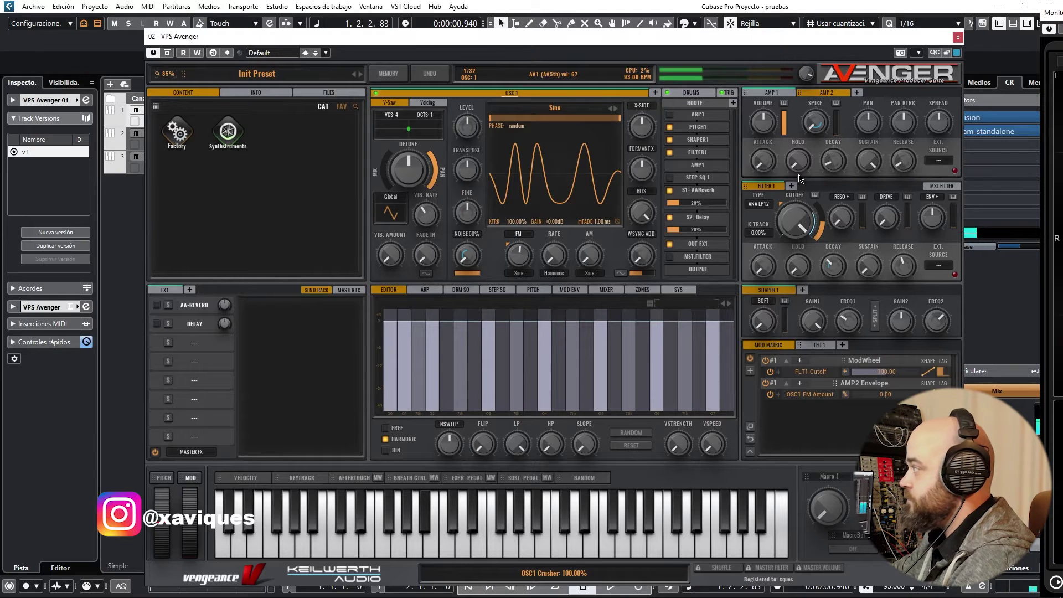
- Lower oscillator 1's base FM amount and shape the AMP 2 envelope's decay, sustain and attack
drag(839, 167, 841, 137)
mouse_move(510, 248)
mouse_down()
mouse_move(516, 214)
mouse_move(505, 301)
mouse_move(506, 258)
mouse_up()
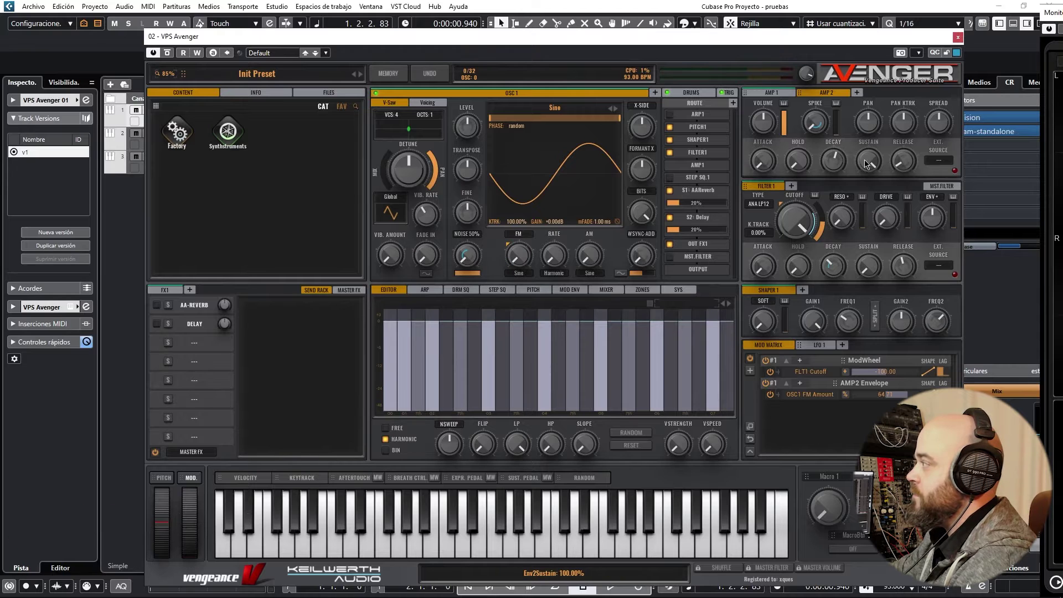
drag(867, 161, 780, 424)
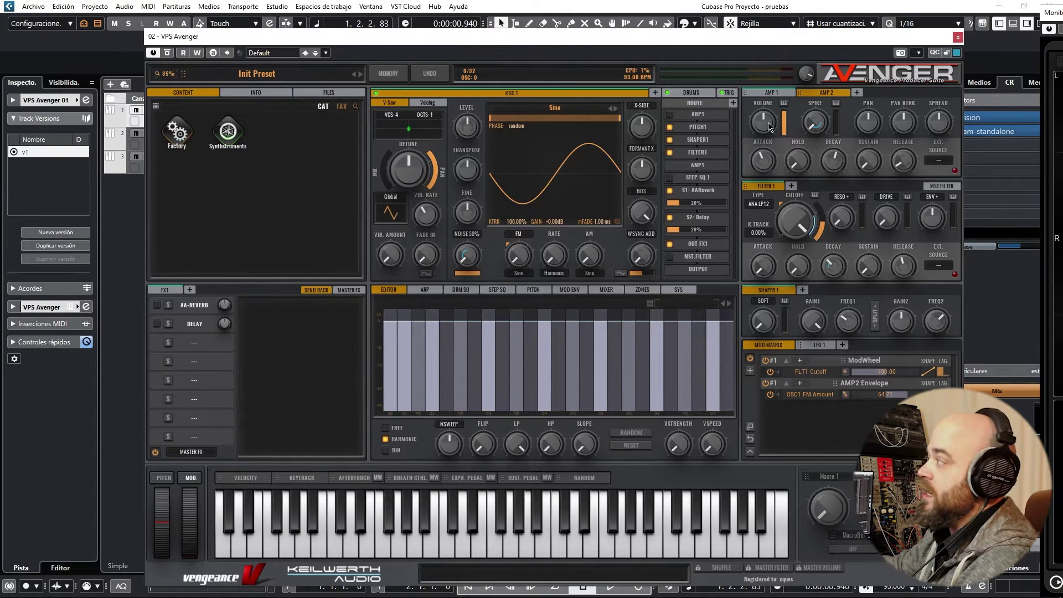
drag(763, 161, 761, 145)
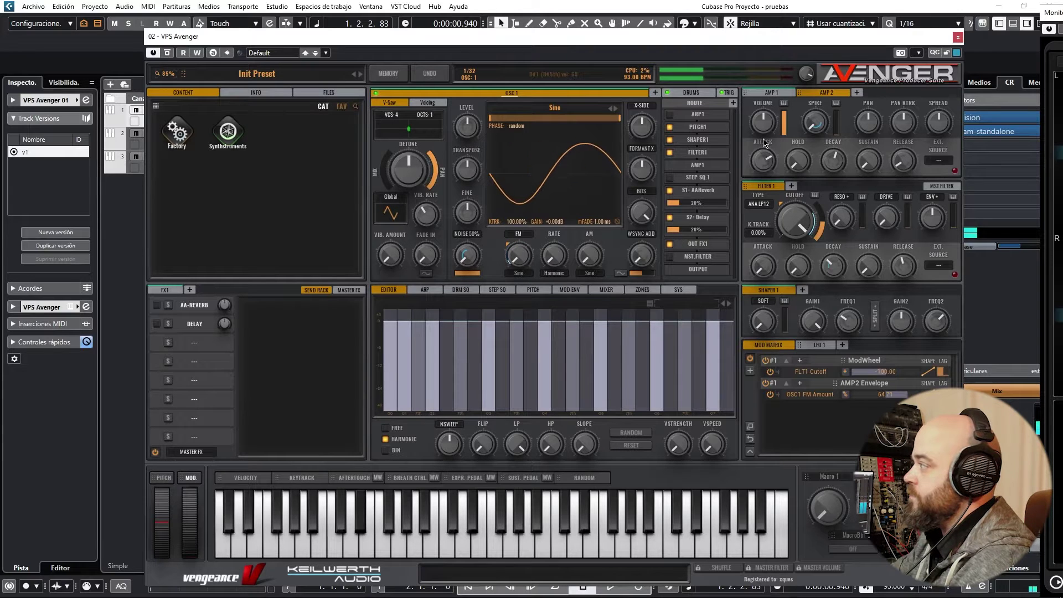
- Close the VPS Avenger editor and open the Falcon instrument from the Falcon 01 track
click(957, 38)
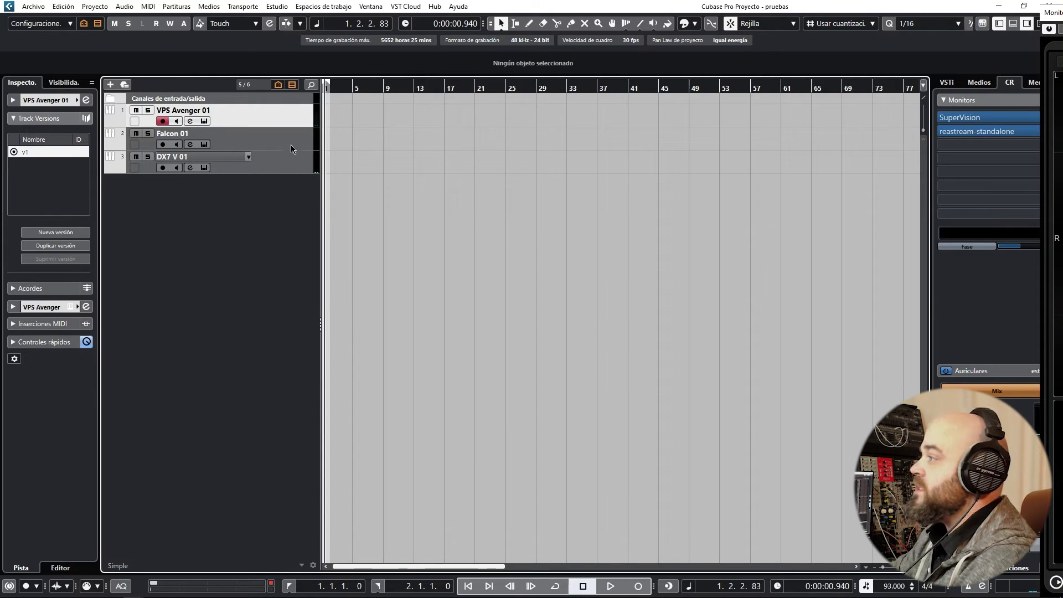
click(291, 144)
click(204, 144)
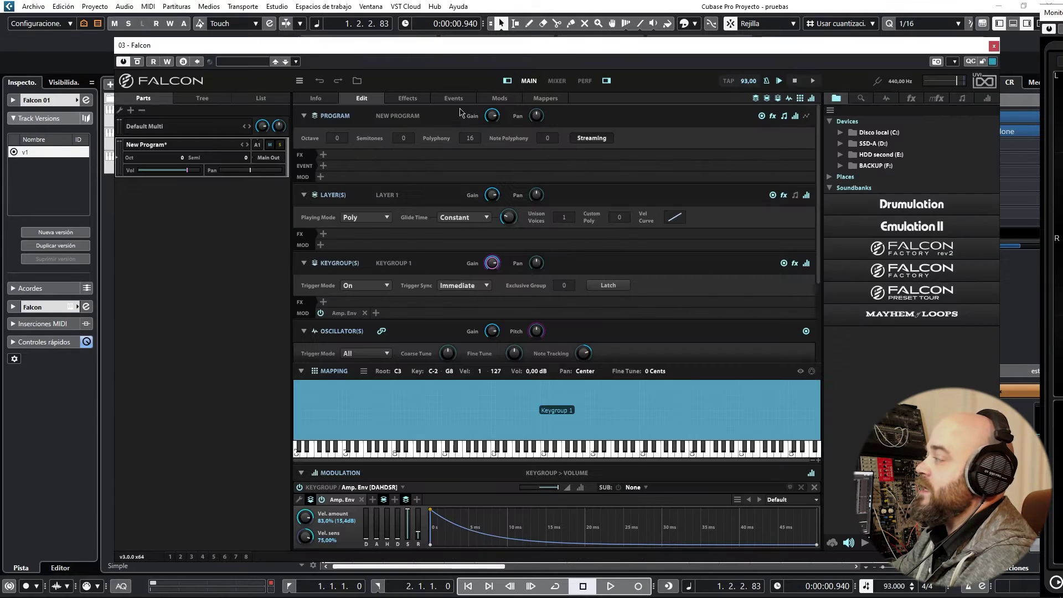
drag(519, 50, 509, 40)
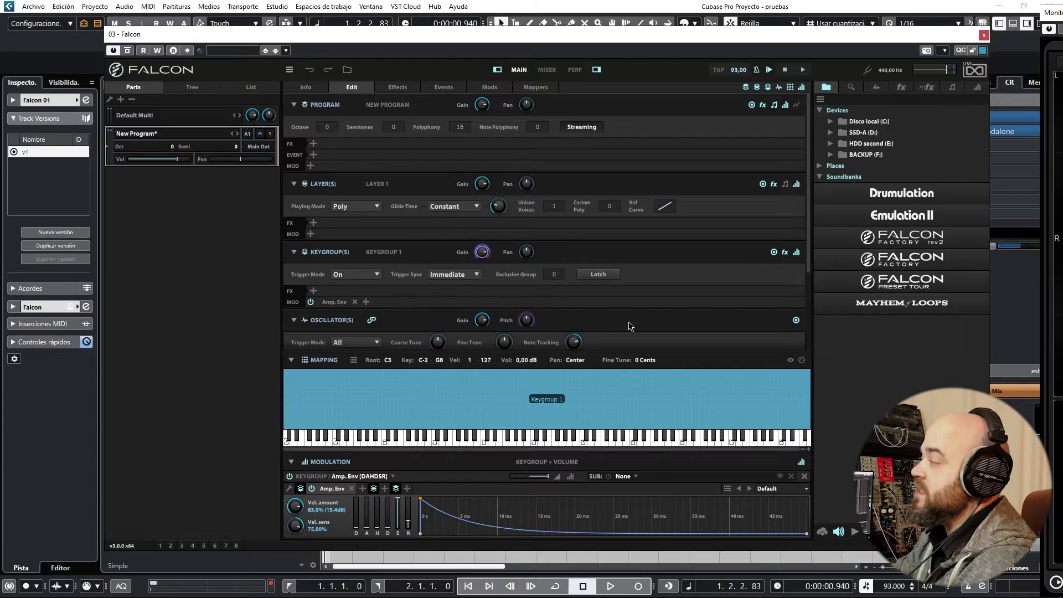
- Examine the operator routing algorithms available for the FM oscillator
click(678, 316)
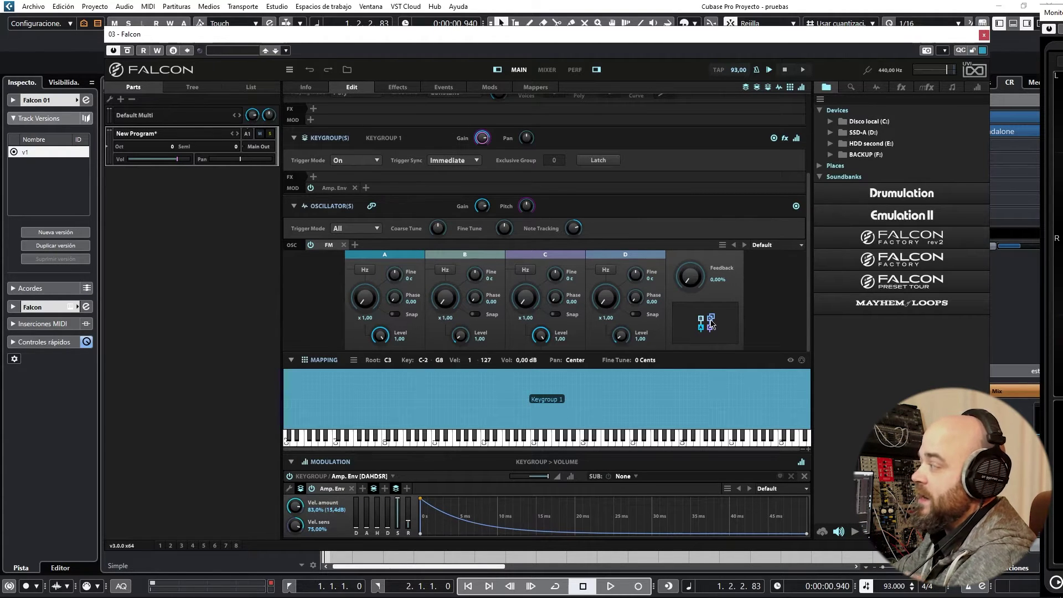
click(708, 323)
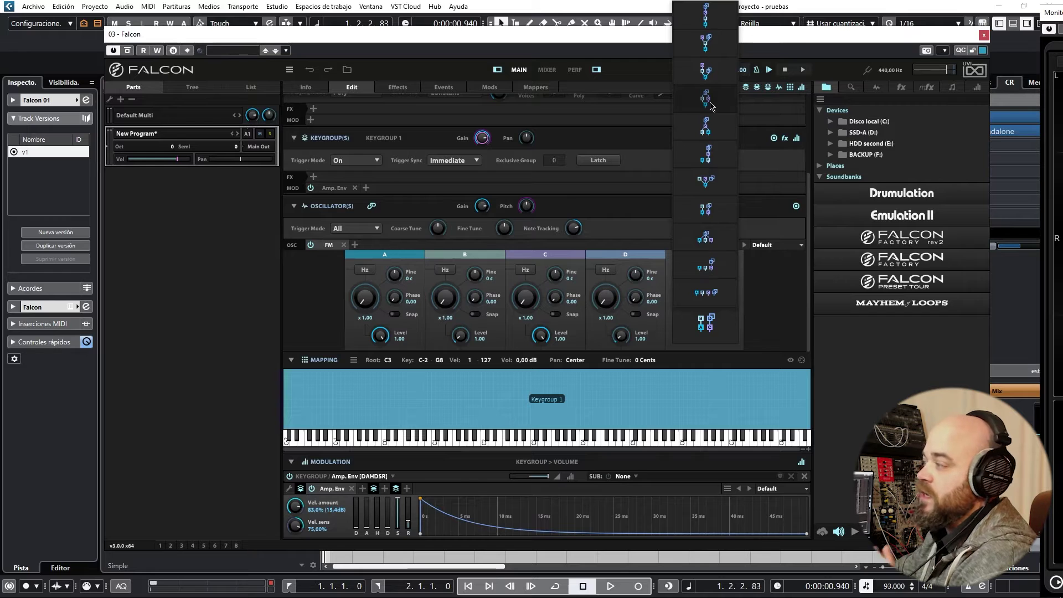
click(466, 256)
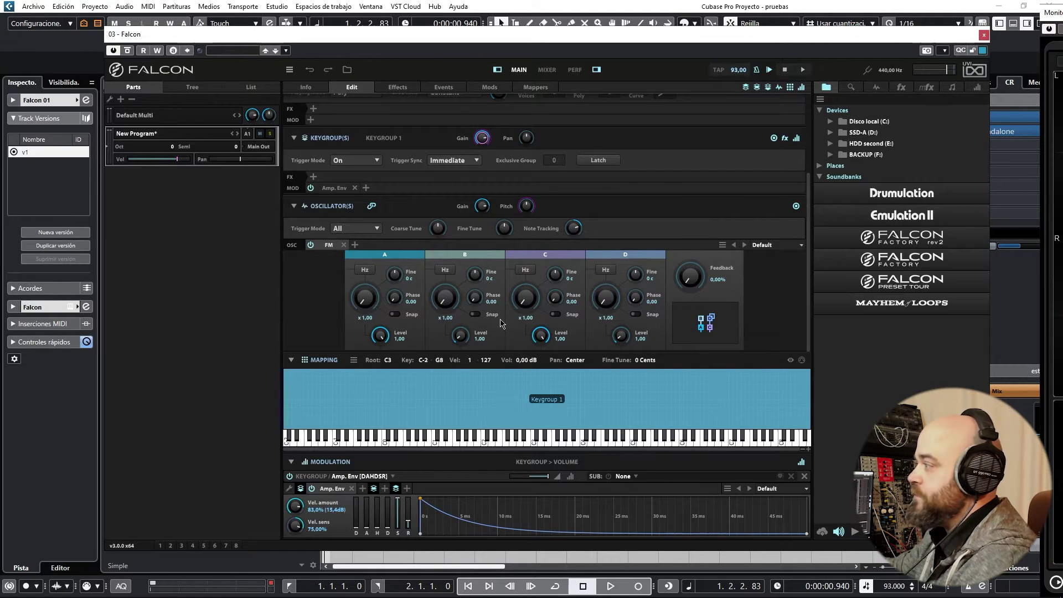
- Set the levels of modulator operators B and D to 0,00
drag(460, 335, 475, 381)
scroll(475, 381, up, 1)
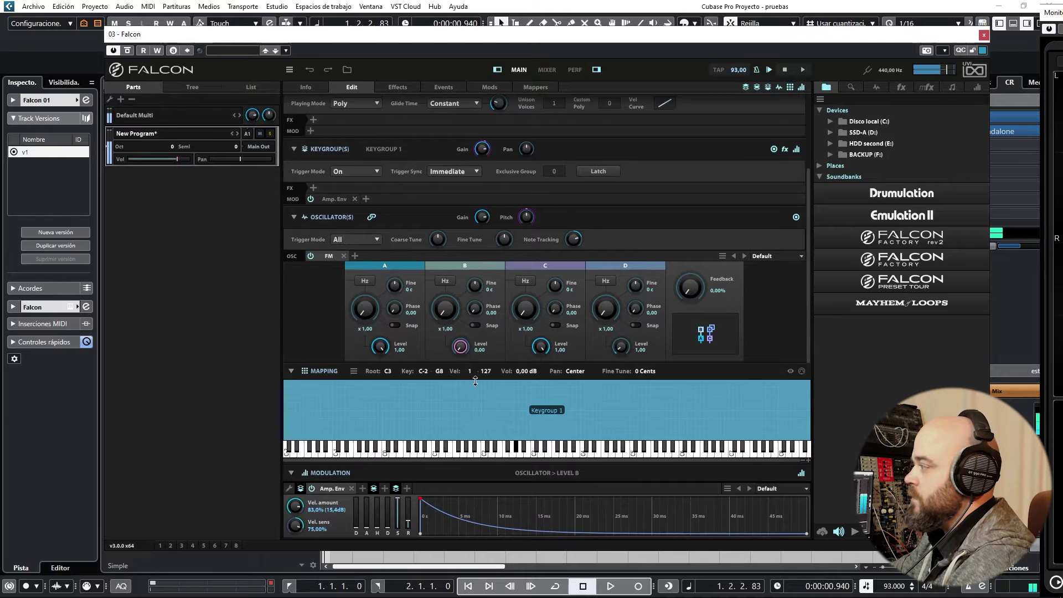
drag(621, 349, 620, 388)
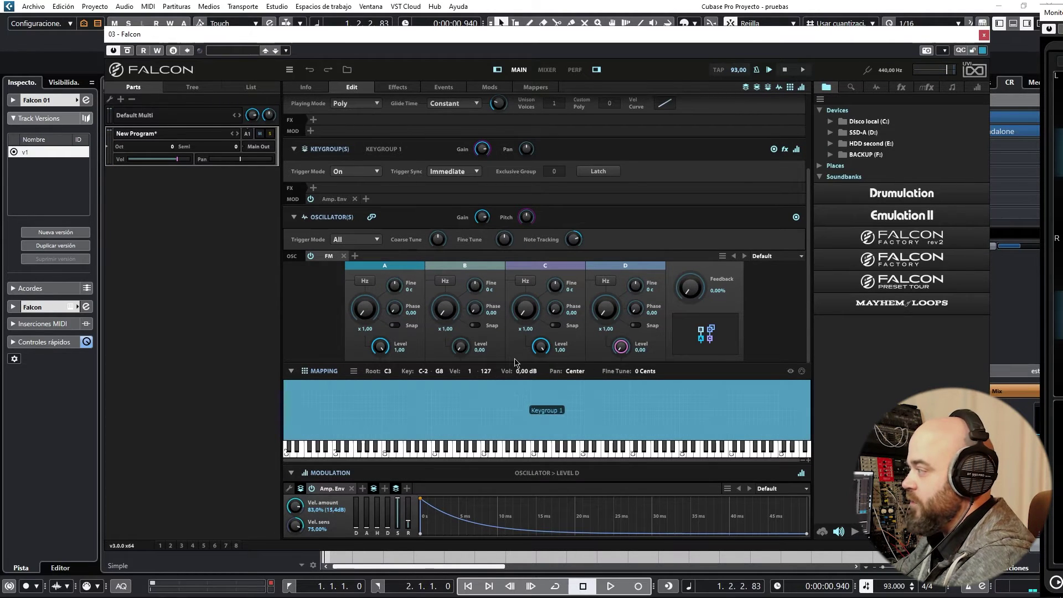
- Raise operator B's level to 8,00 and operator D's level to 11,20
click(464, 347)
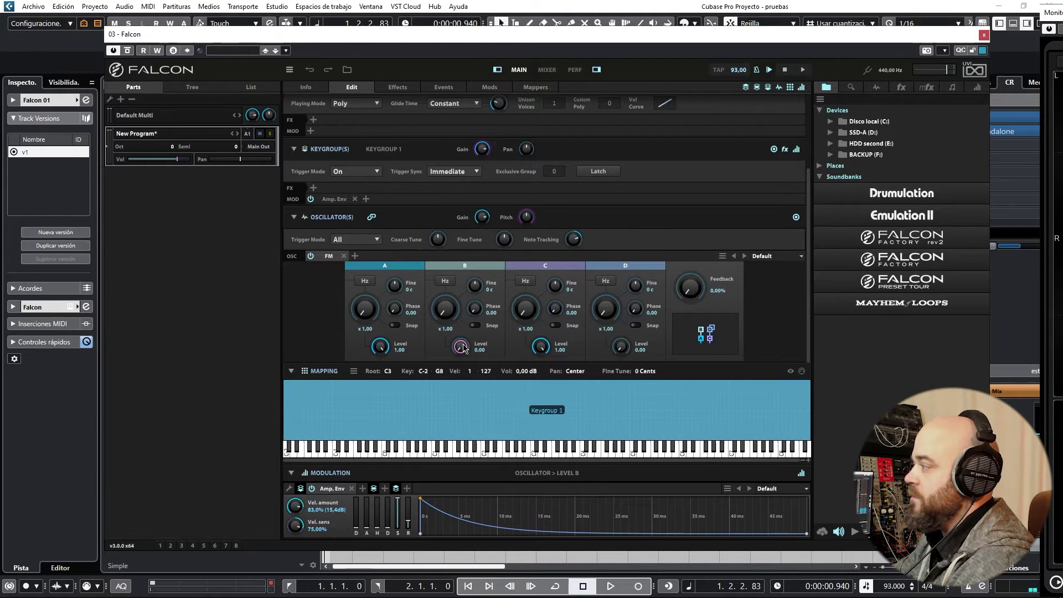
drag(463, 347, 463, 293)
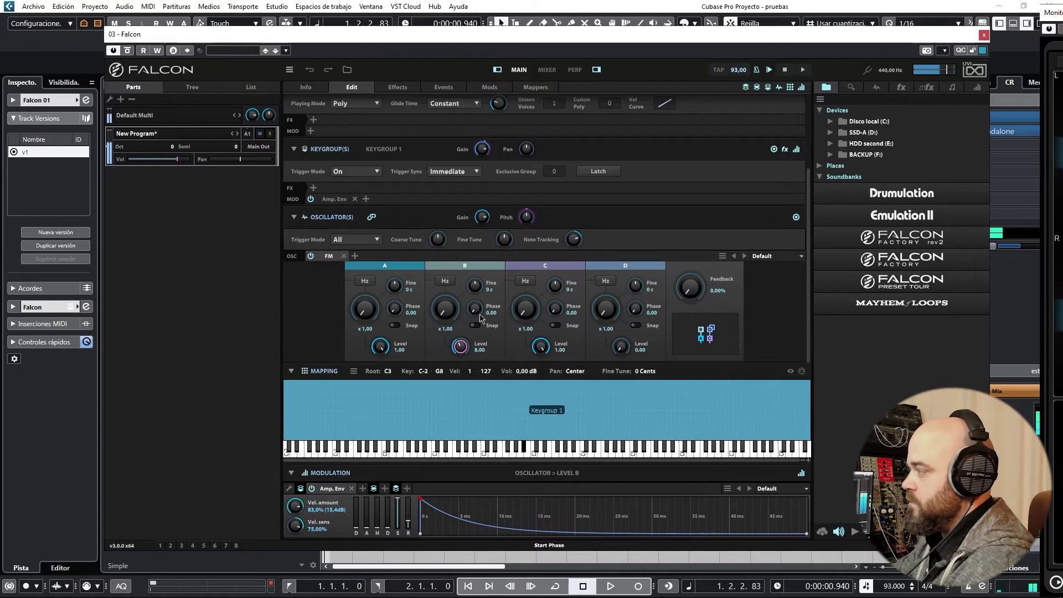
click(622, 348)
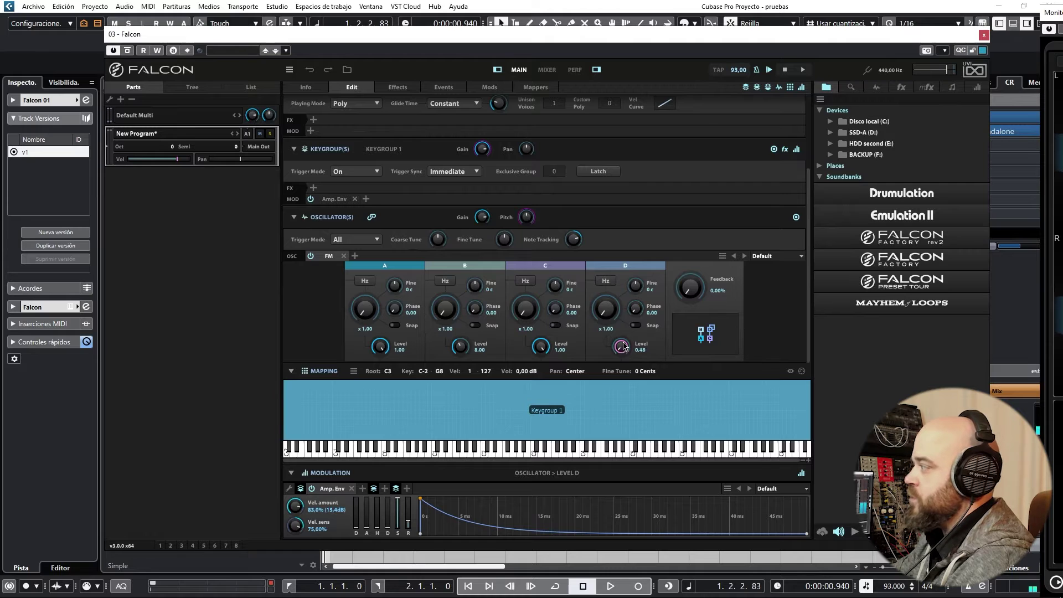
drag(623, 334, 622, 322)
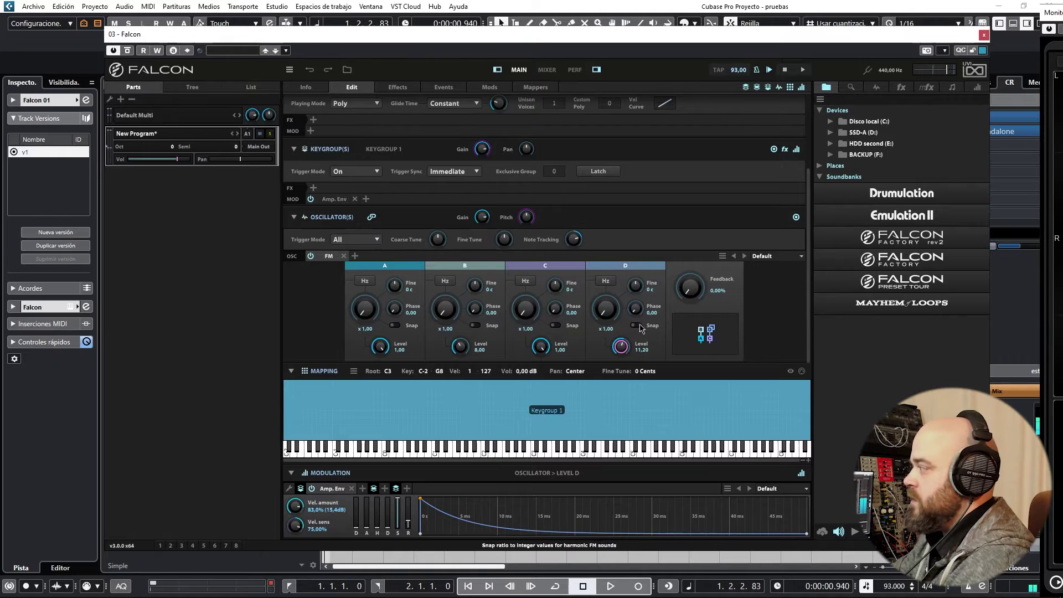
- Snap operator D's ratio to integers, set it to x4 and lower the operator's level to 9,84
click(636, 325)
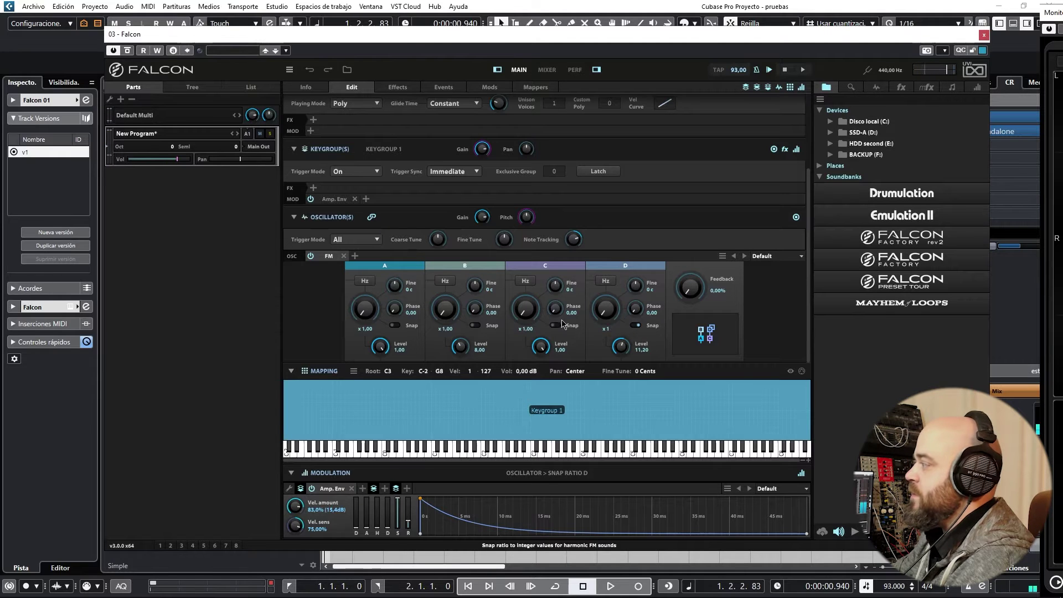
click(606, 310)
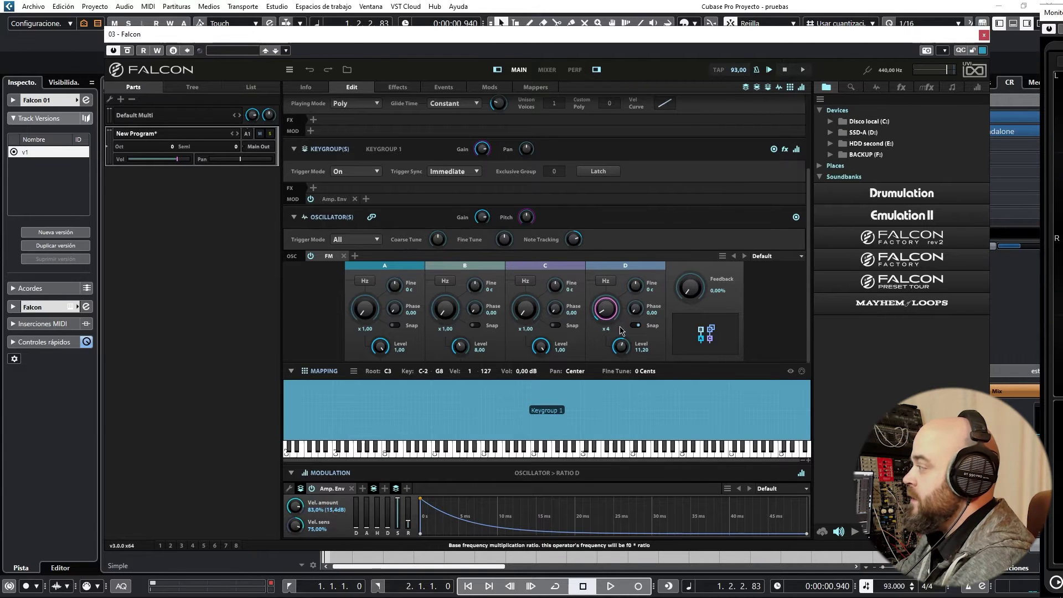
drag(621, 346, 613, 354)
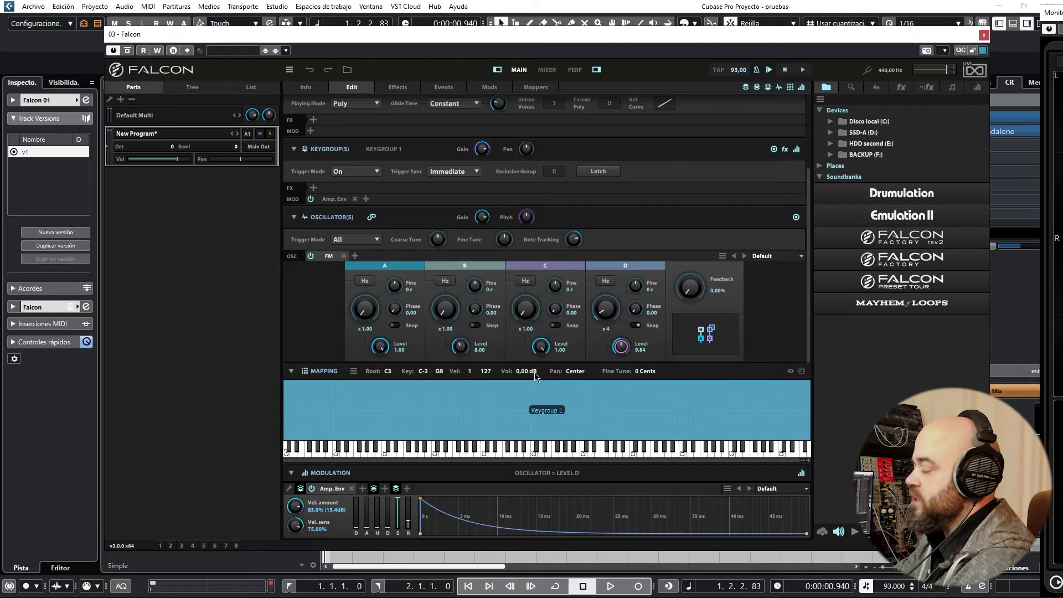
- Add a keygroup Attack Decay envelope with a 754 ms decay time to modulate the levels of operators D and B
right_click(619, 346)
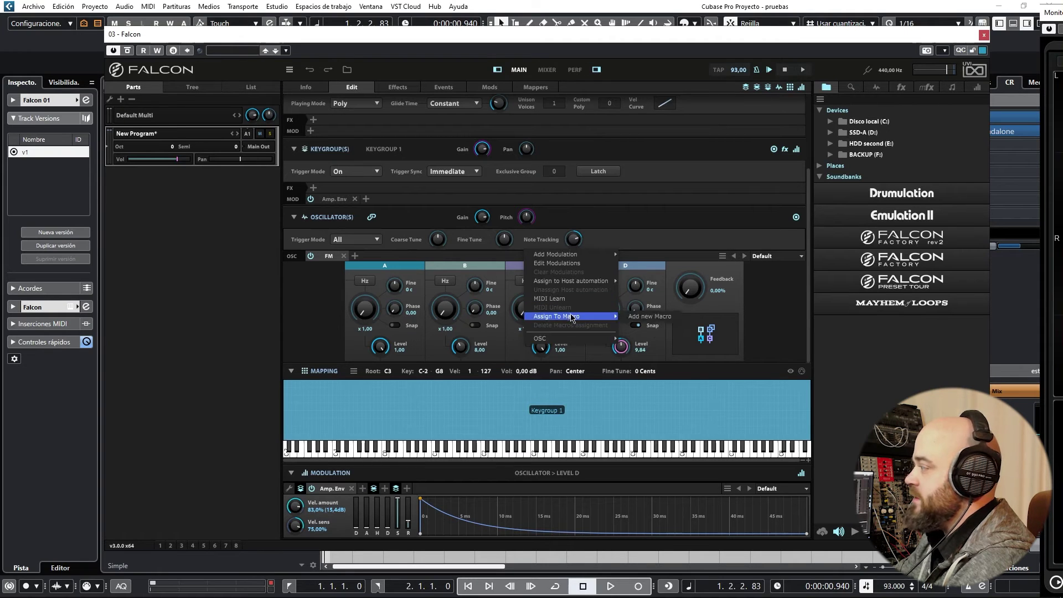
mouse_move(590, 257)
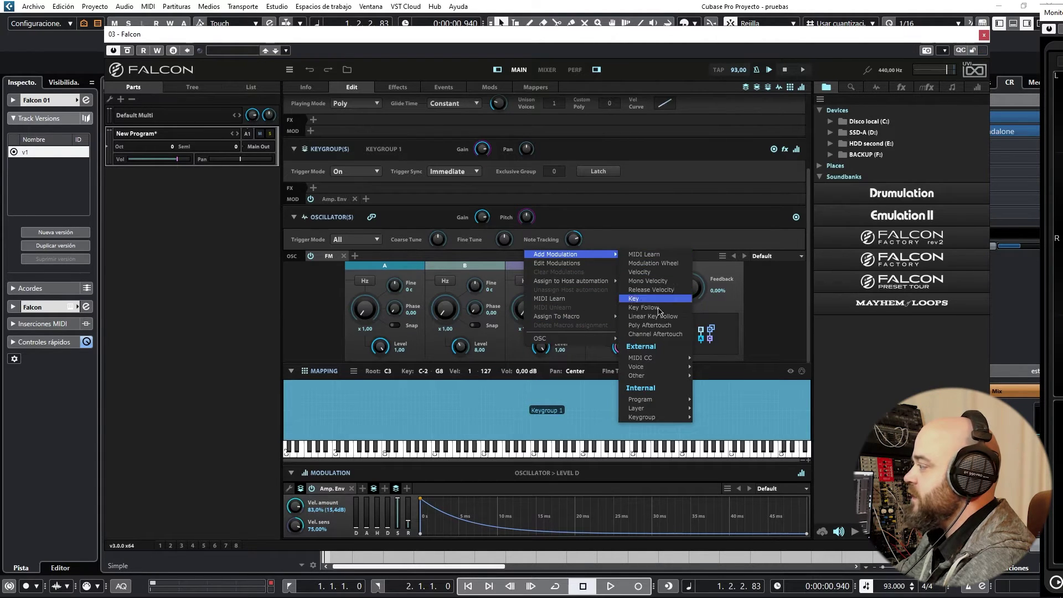
mouse_move(658, 416)
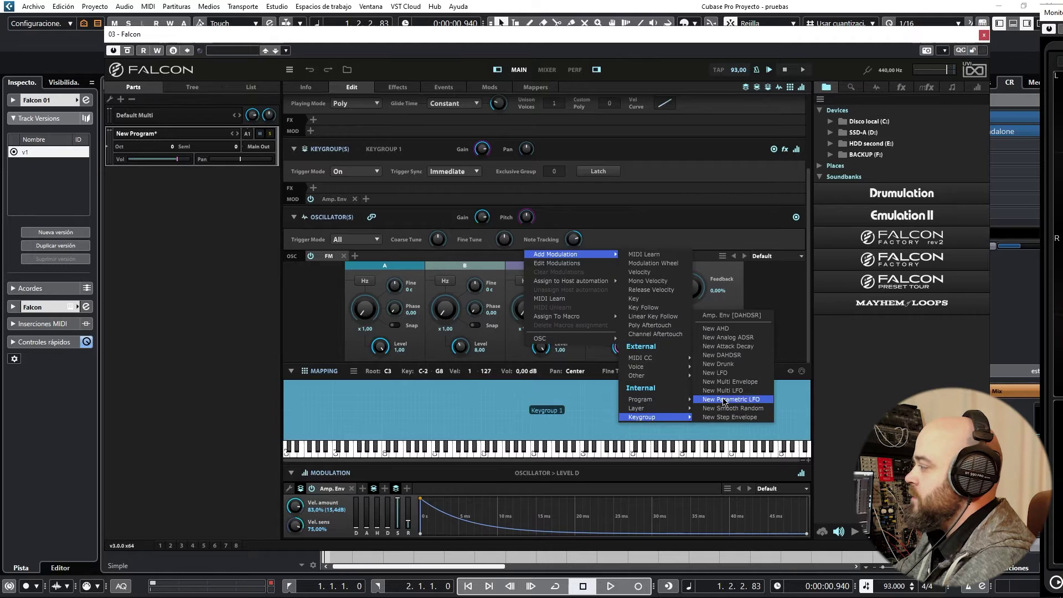
click(736, 347)
drag(354, 523, 380, 526)
scroll(427, 516, down, 5)
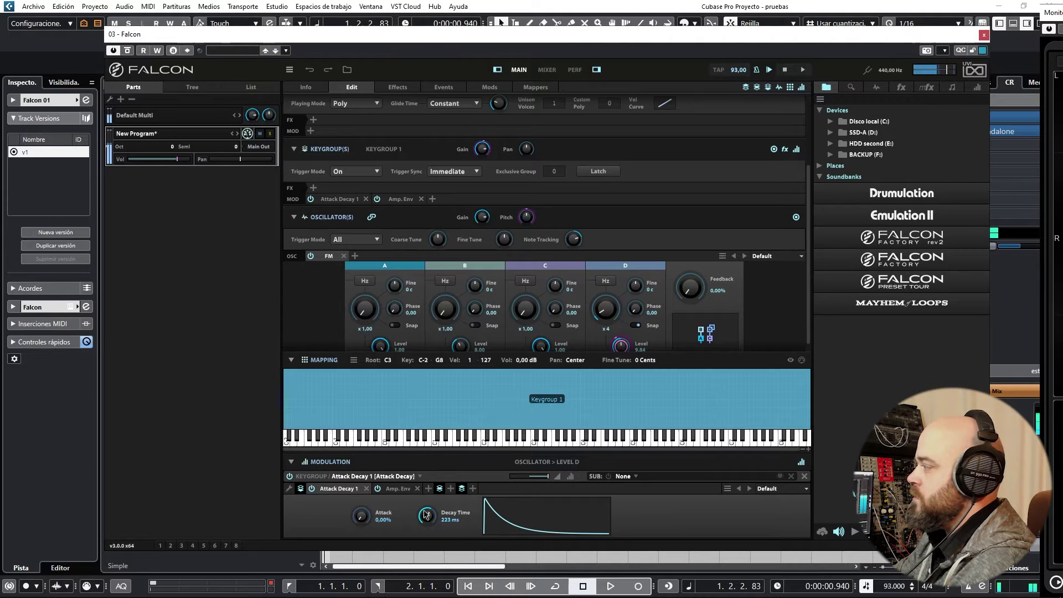
drag(430, 517, 462, 346)
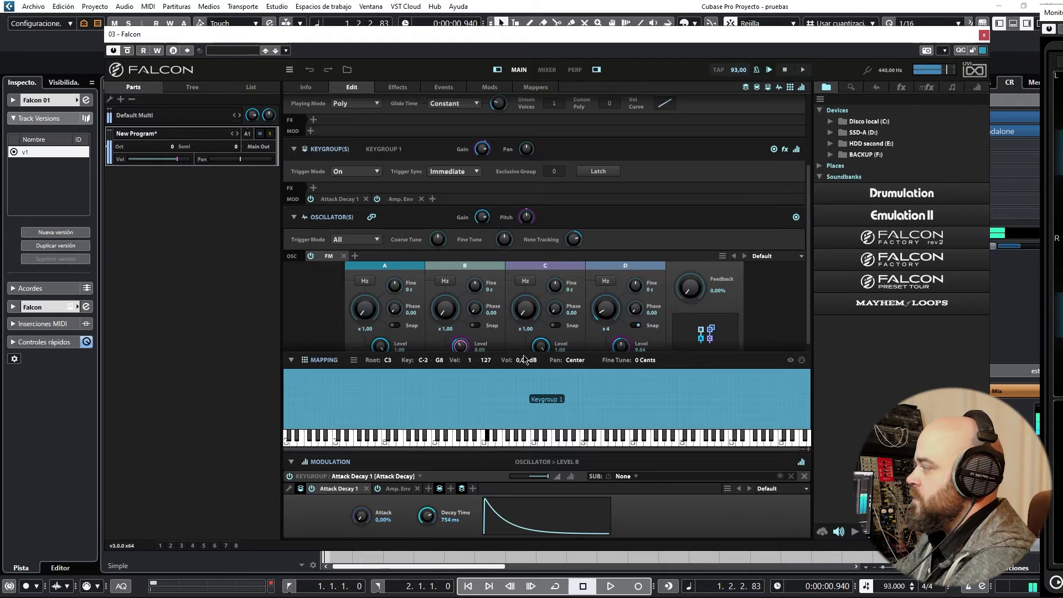
- Lower operator D's level to 4,24
click(620, 346)
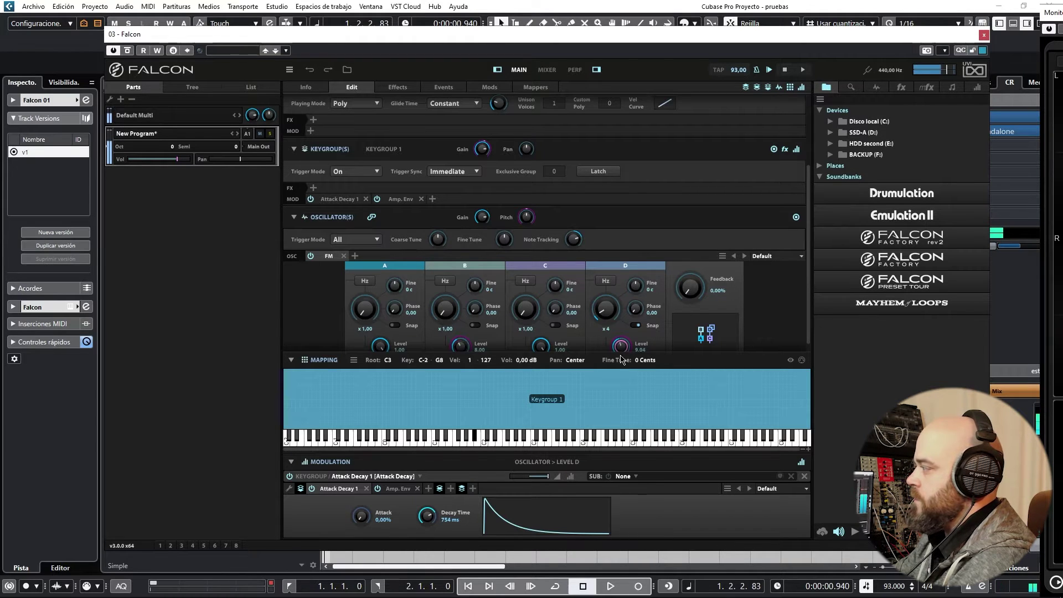
click(635, 325)
- Try FM feedback amounts of 98,40% and 85,20%, returning the feedback to 0,00%
click(687, 283)
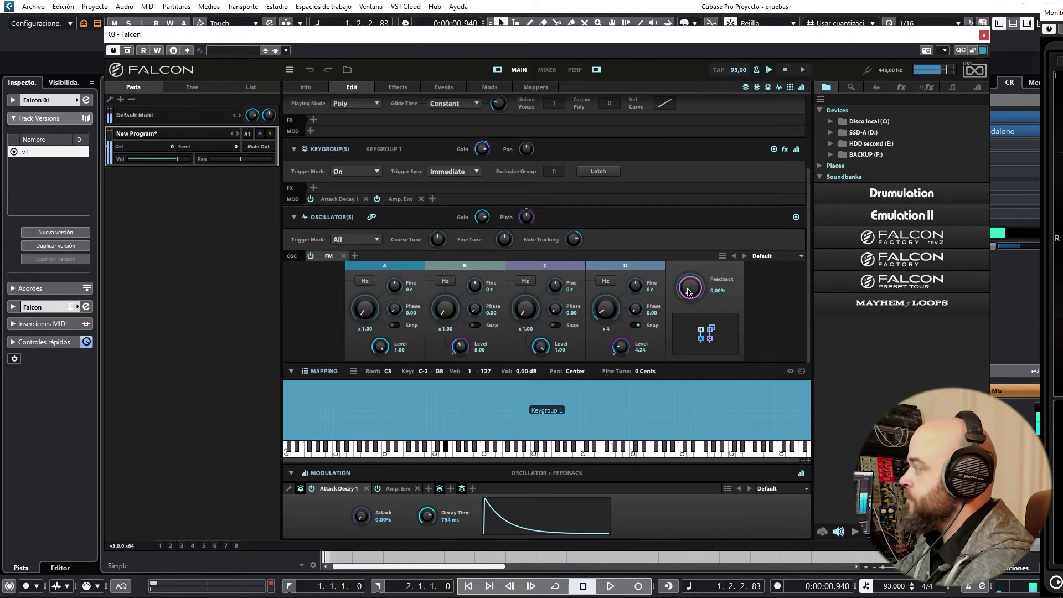
drag(690, 292, 710, 153)
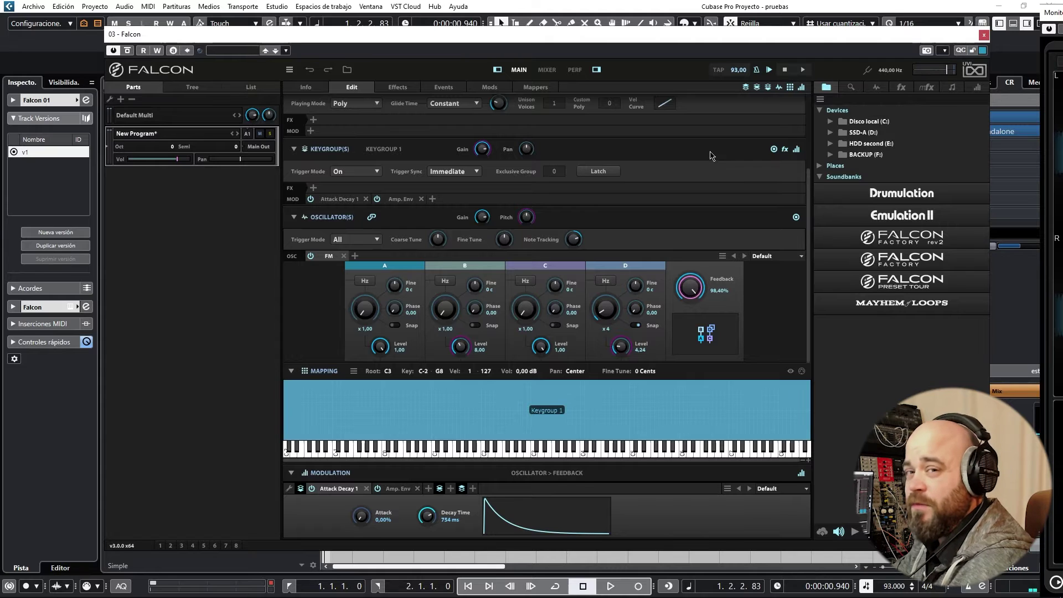
drag(711, 155, 712, 174)
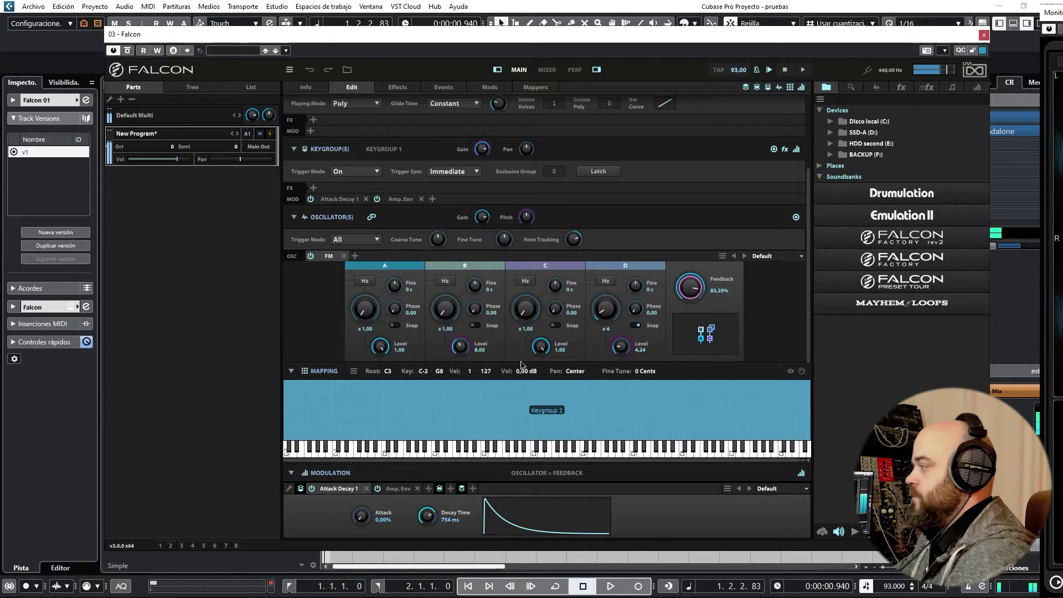
drag(690, 286, 688, 454)
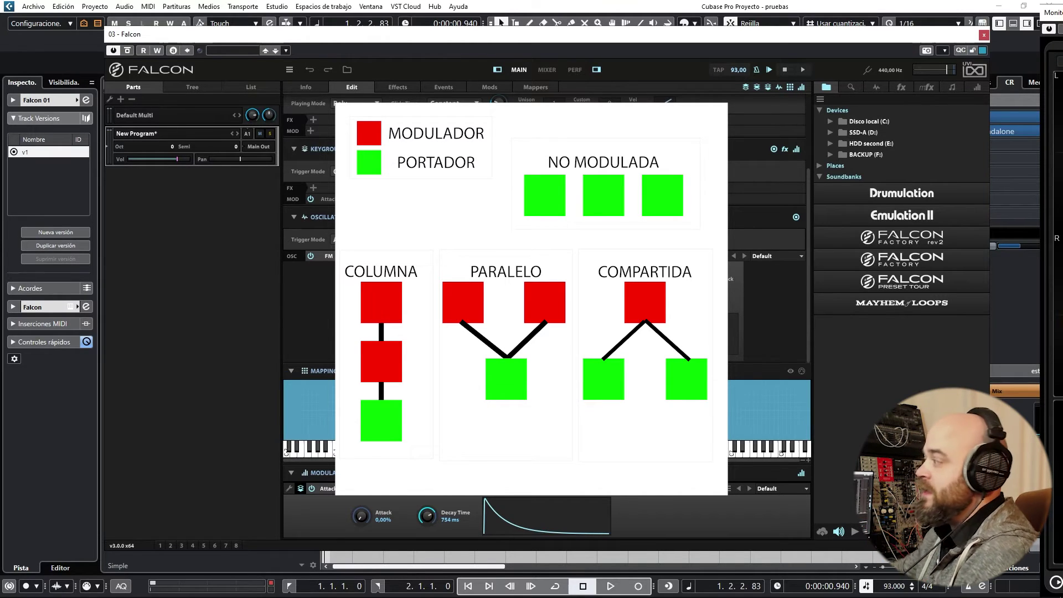
- Set the FM algorithm to the D-C-B-A column, and switch it to the one with C and D in parallel modulating B into A
click(729, 244)
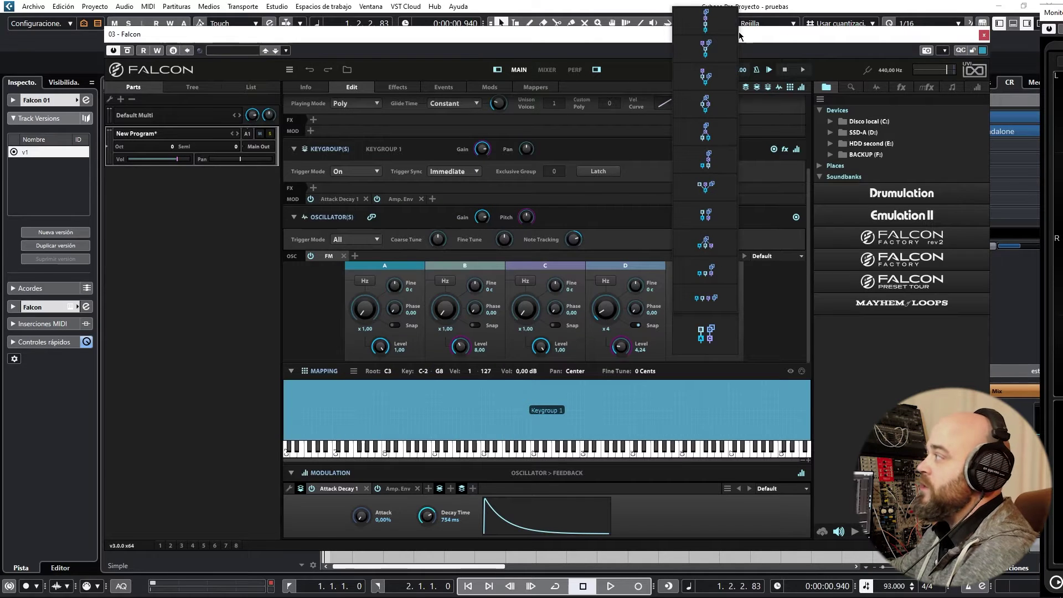
click(704, 331)
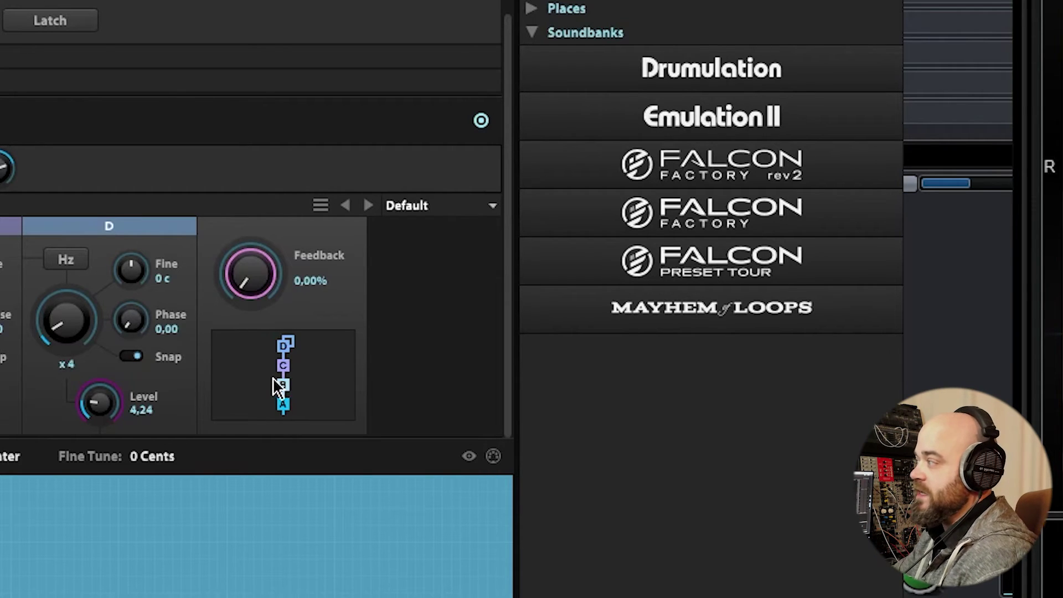
click(290, 376)
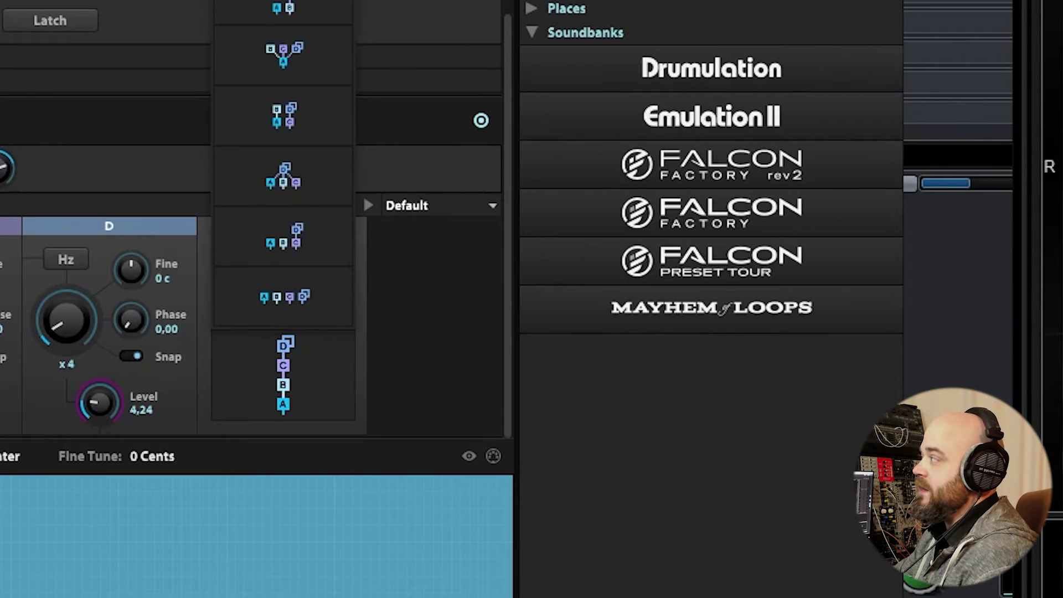
click(283, 7)
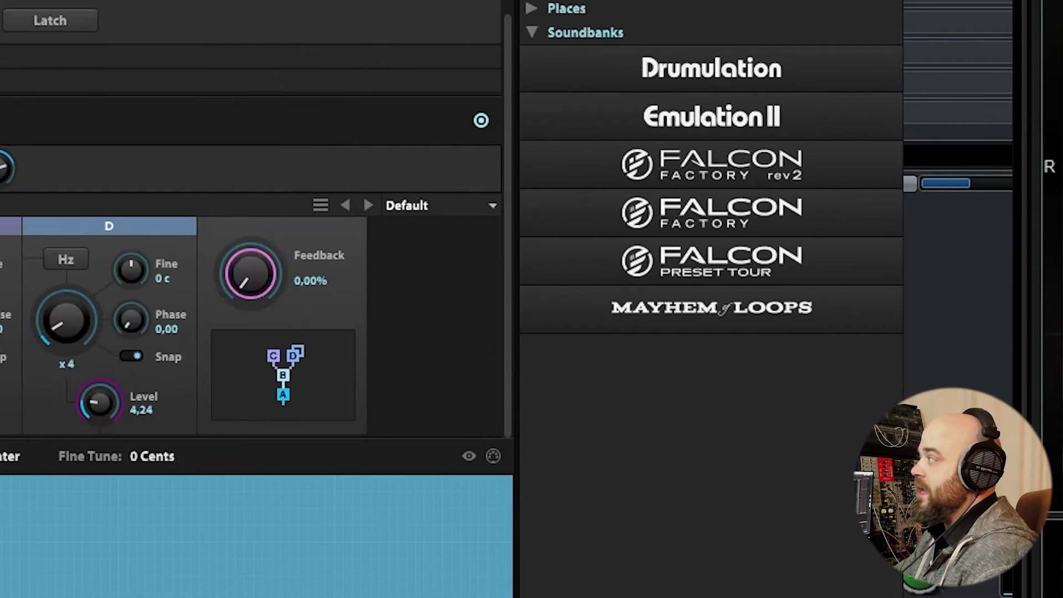
- Try the FM algorithm with D modulating A, B and C, and switch to the one with all four operators in parallel
click(290, 374)
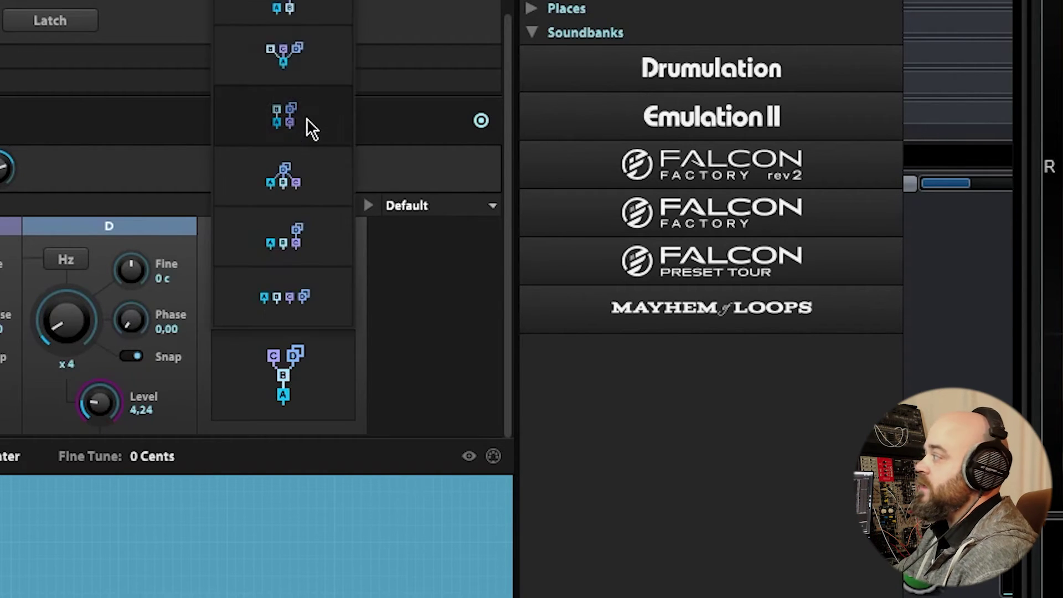
click(293, 169)
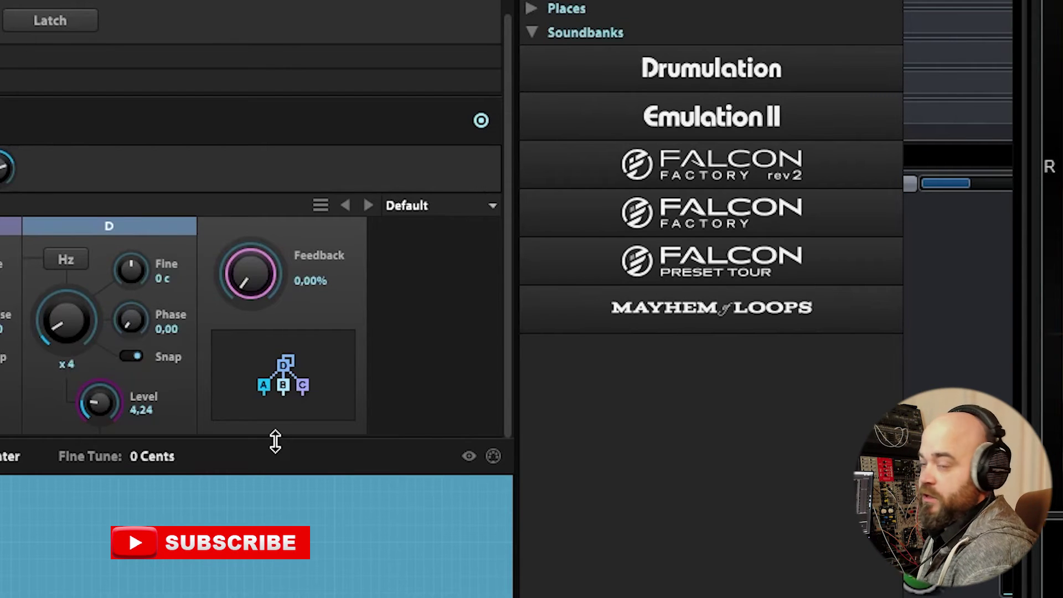
click(282, 408)
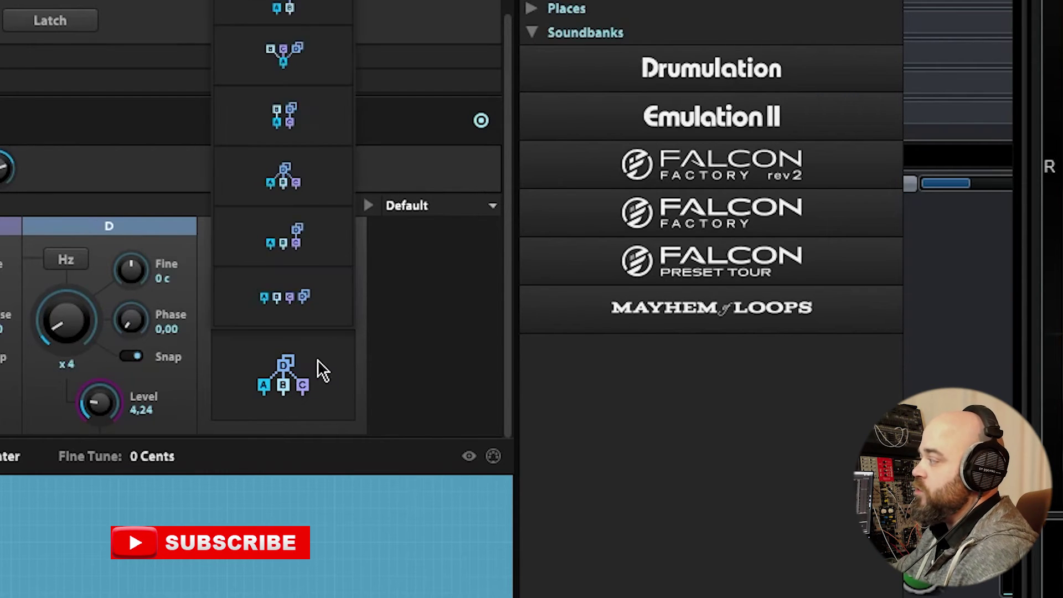
click(293, 302)
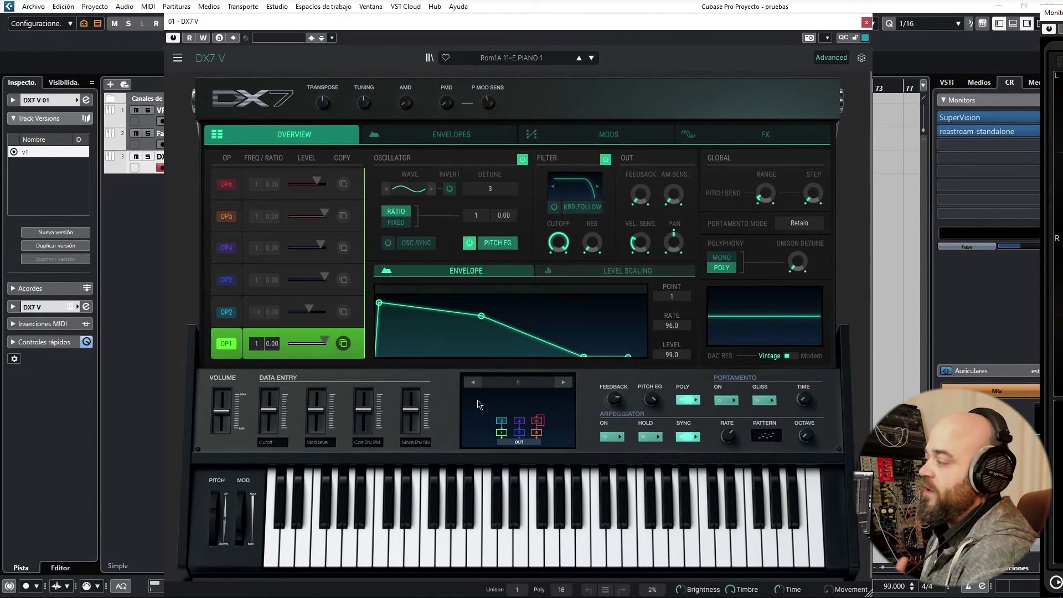
- In DX7 V, try algorithms 31 and 18, and load the INIT VOICE template preset
drag(505, 414, 505, 377)
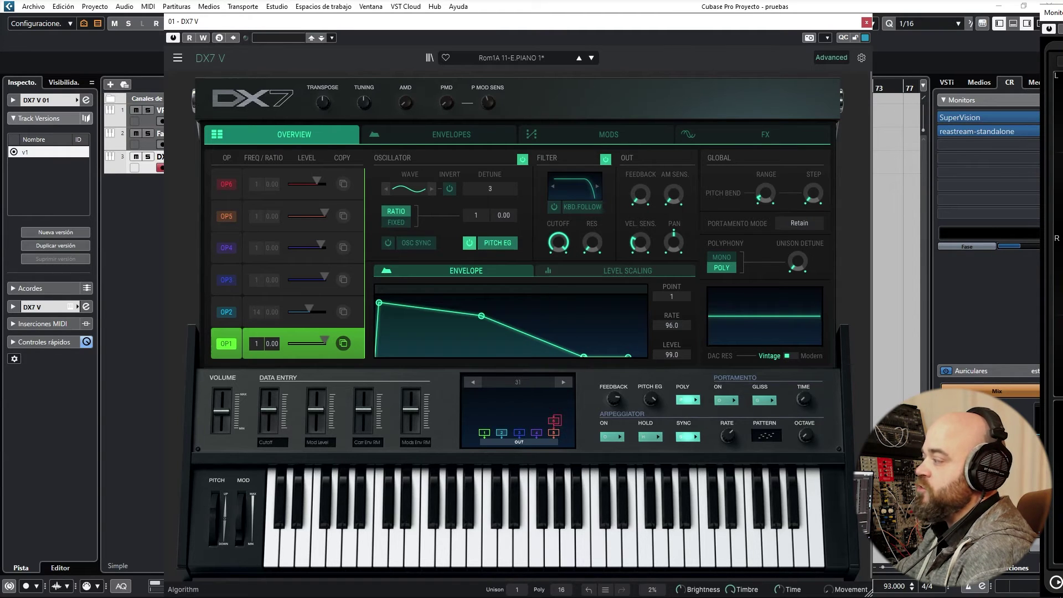
mouse_move(505, 376)
mouse_down()
mouse_move(505, 400)
mouse_move(518, 383)
mouse_up()
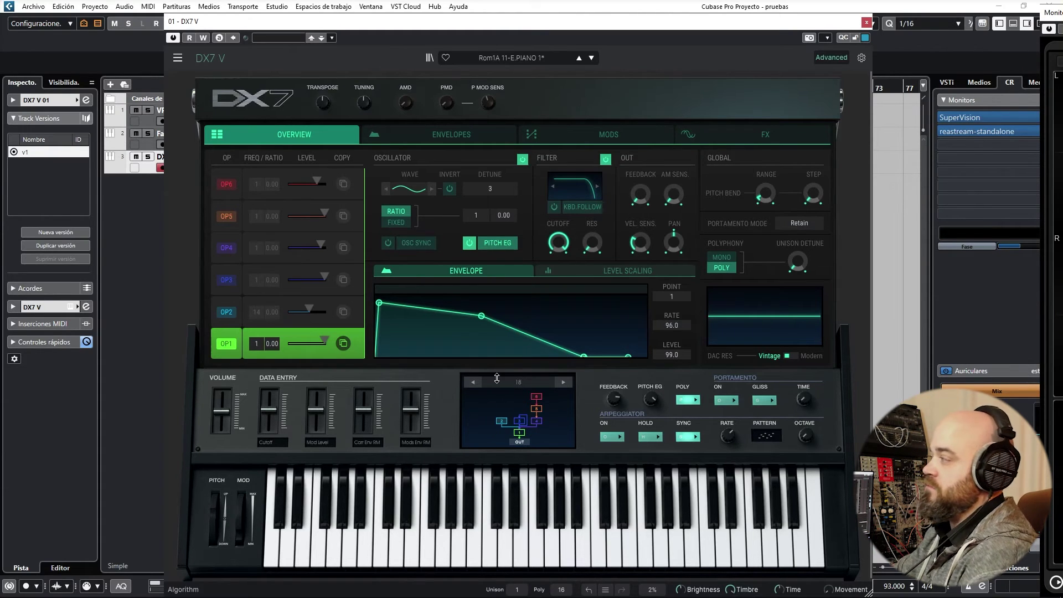
click(514, 62)
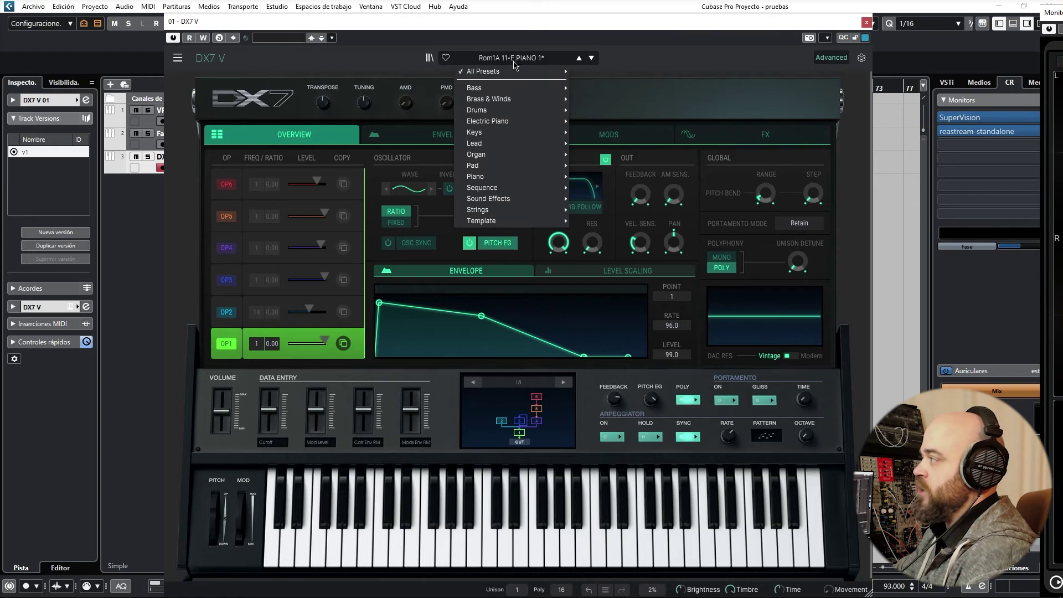
mouse_move(506, 223)
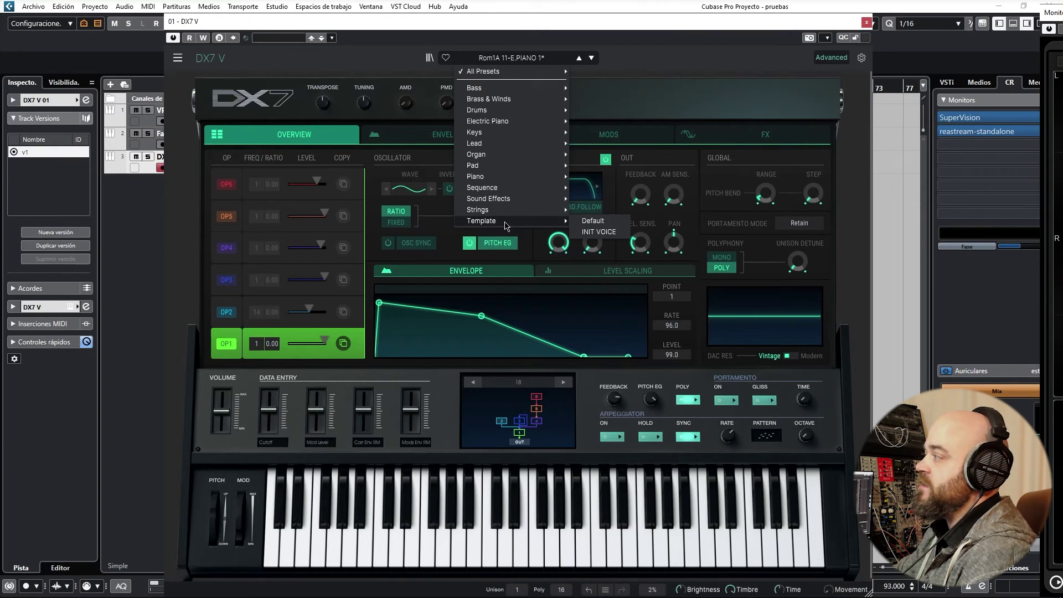
click(599, 233)
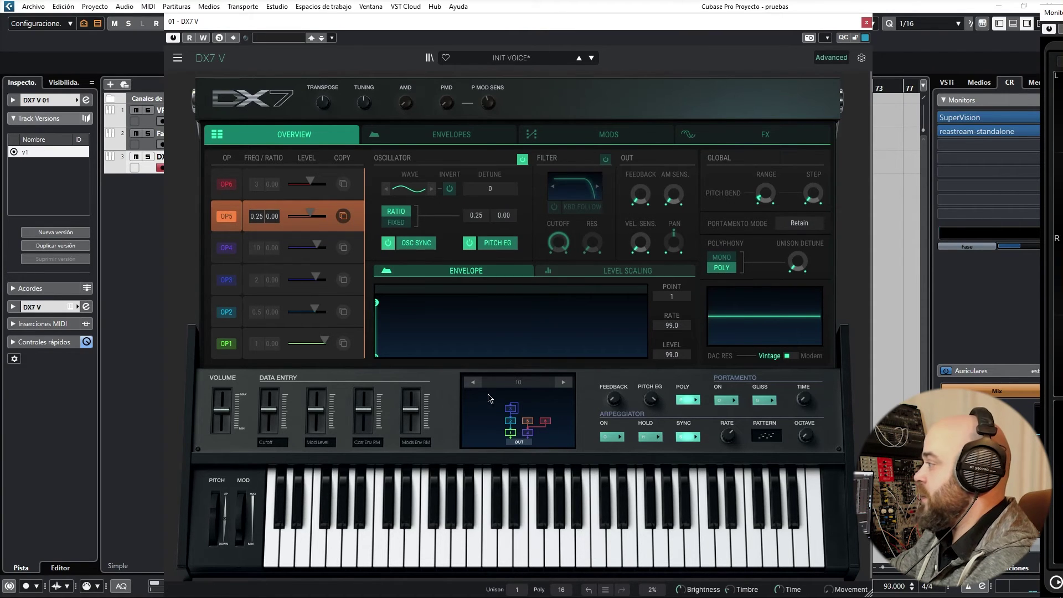
- Set the algorithm to 4 and bring the output levels of OP4, OP5 and OP6 down to minimum
click(472, 383)
click(473, 383)
click(472, 383)
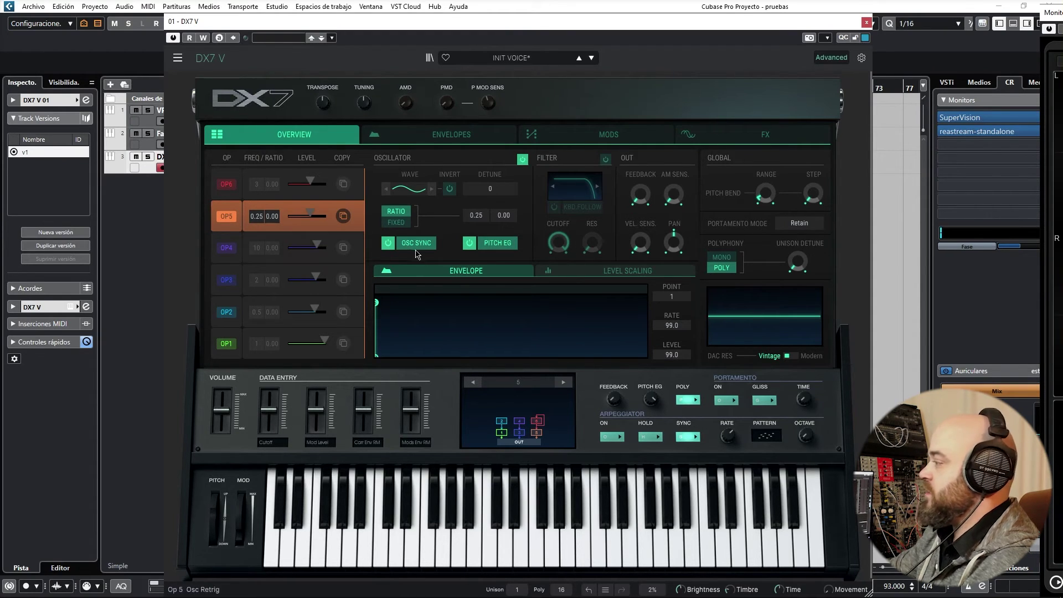
click(473, 382)
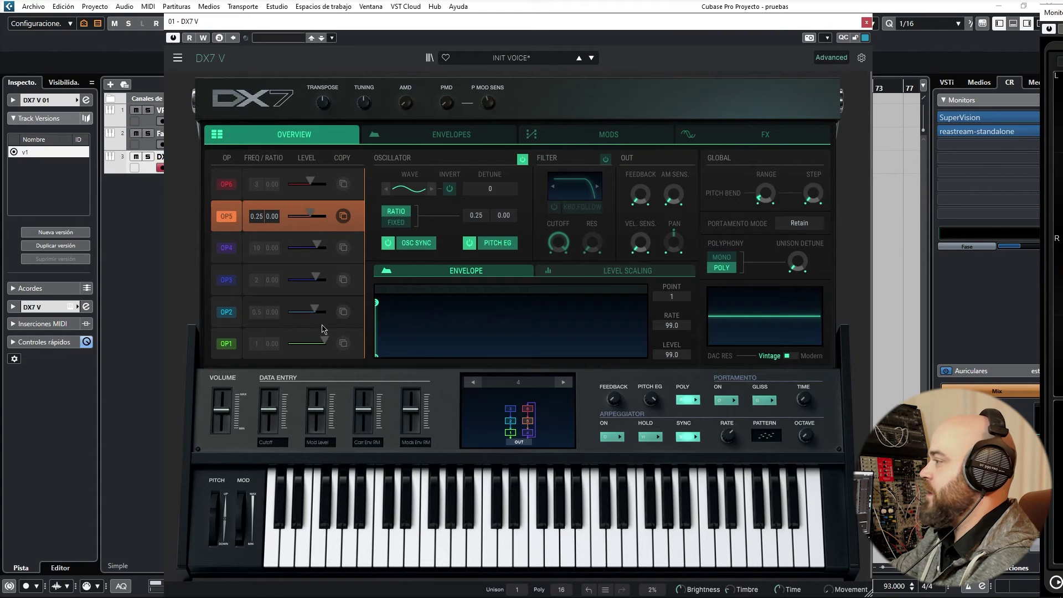
drag(317, 248, 287, 245)
drag(309, 183, 288, 182)
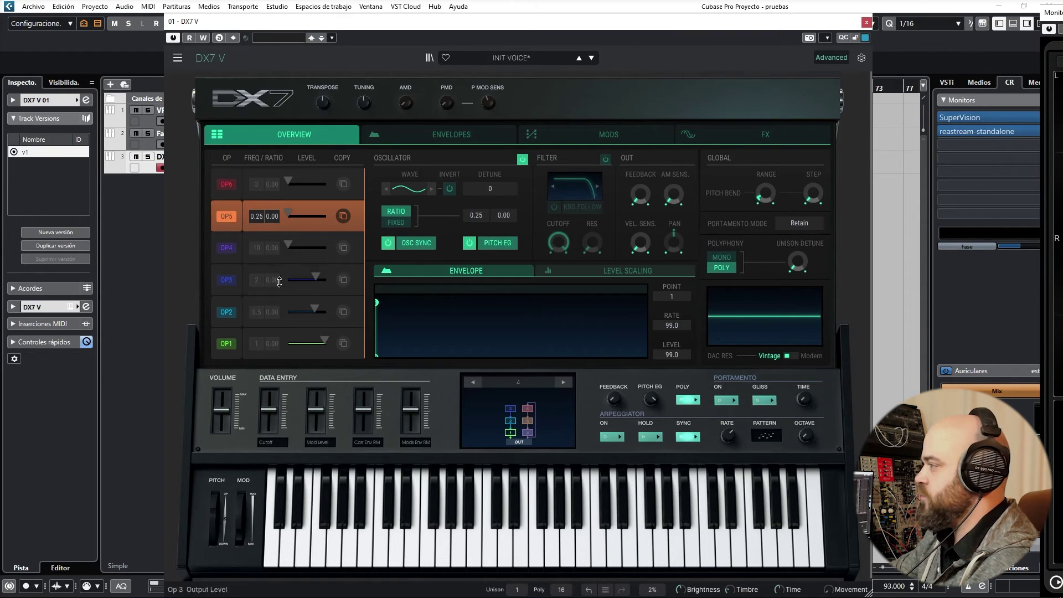
- Shape the MSEG envelopes of OP3 and OP2 into straight decays from full level to zero at about 0.7668
click(426, 135)
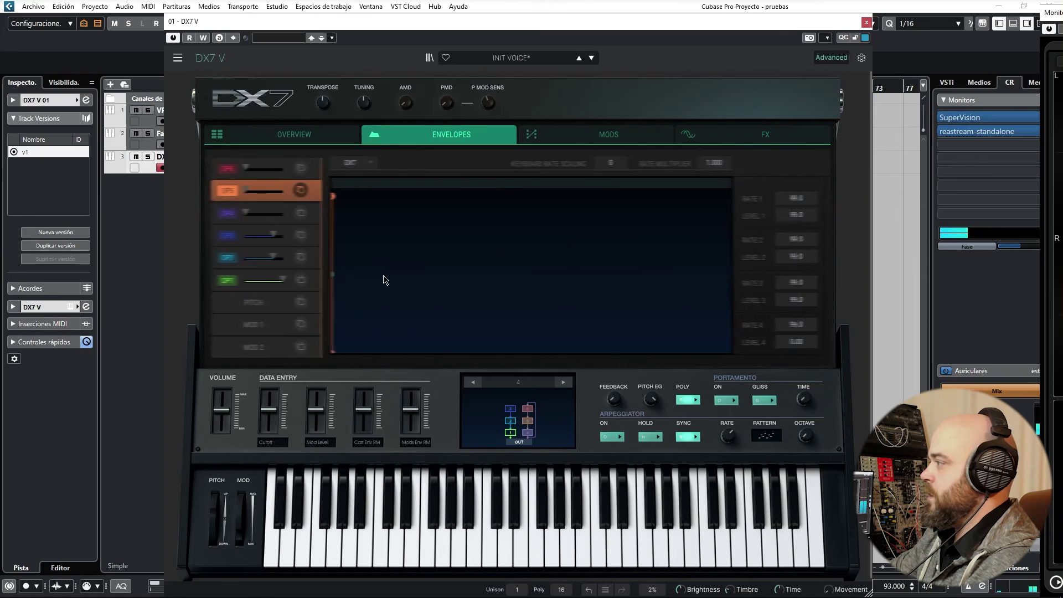
click(309, 238)
drag(368, 202, 344, 202)
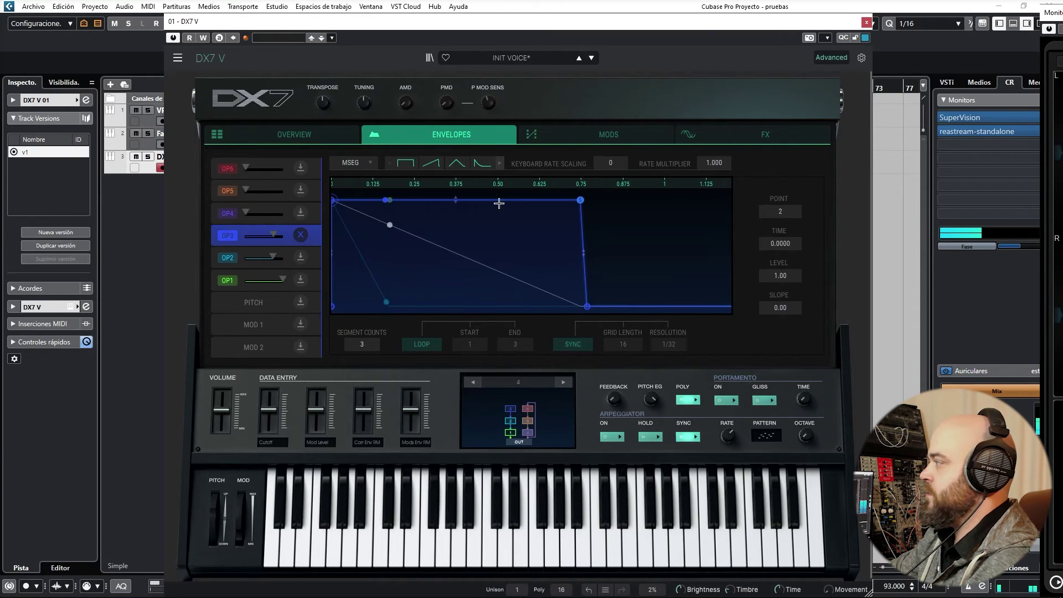
drag(580, 201, 580, 306)
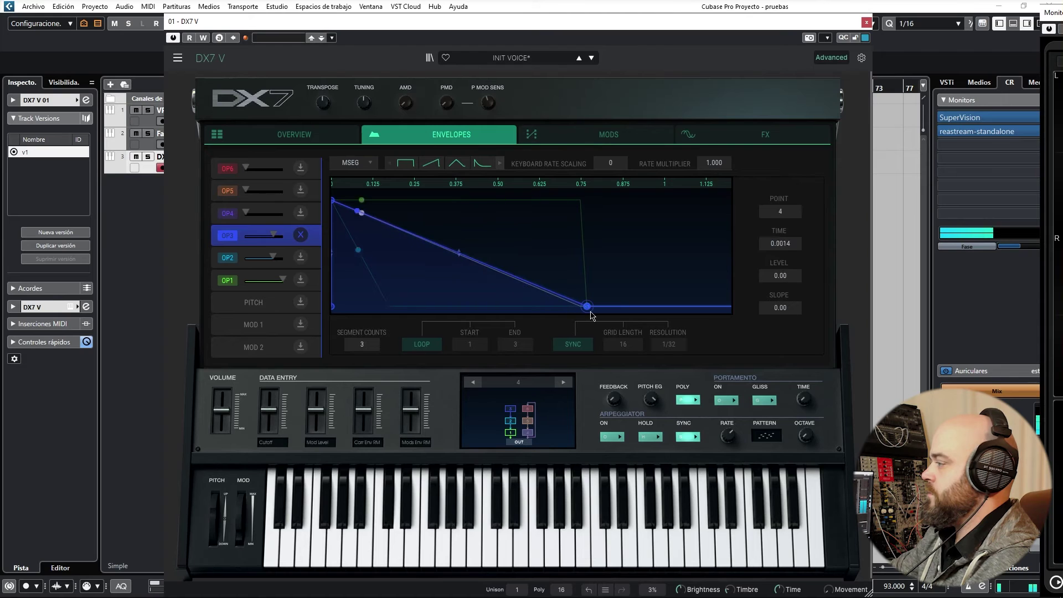
click(310, 257)
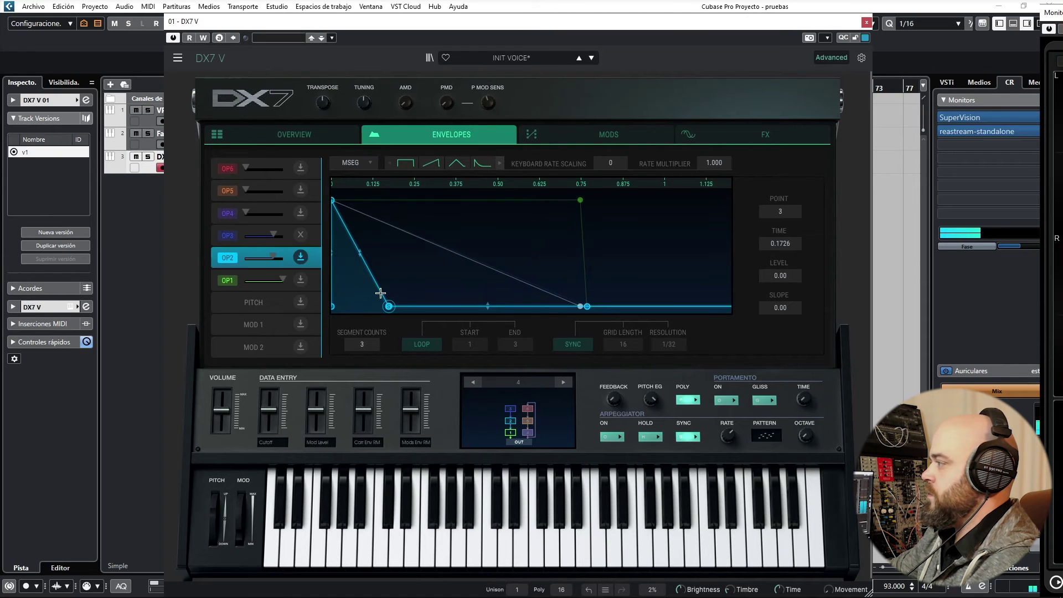
drag(379, 297, 587, 327)
- Set OP2's frequency ratio to 9 with fine 22.4, and OP3's to 5 with fine 41.2
click(287, 135)
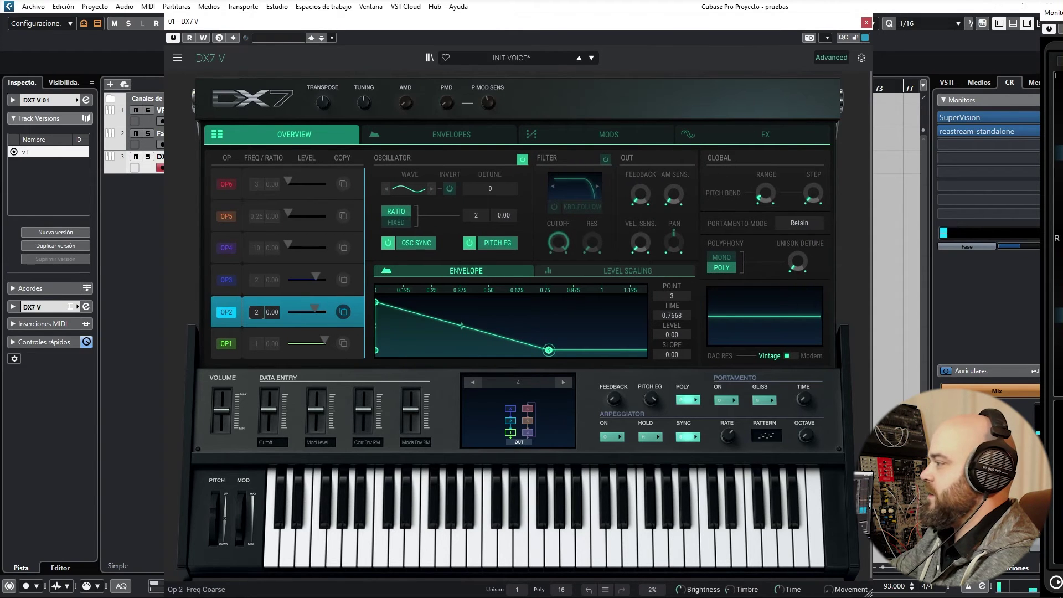
scroll(256, 311, up, 2)
scroll(256, 311, up, 2)
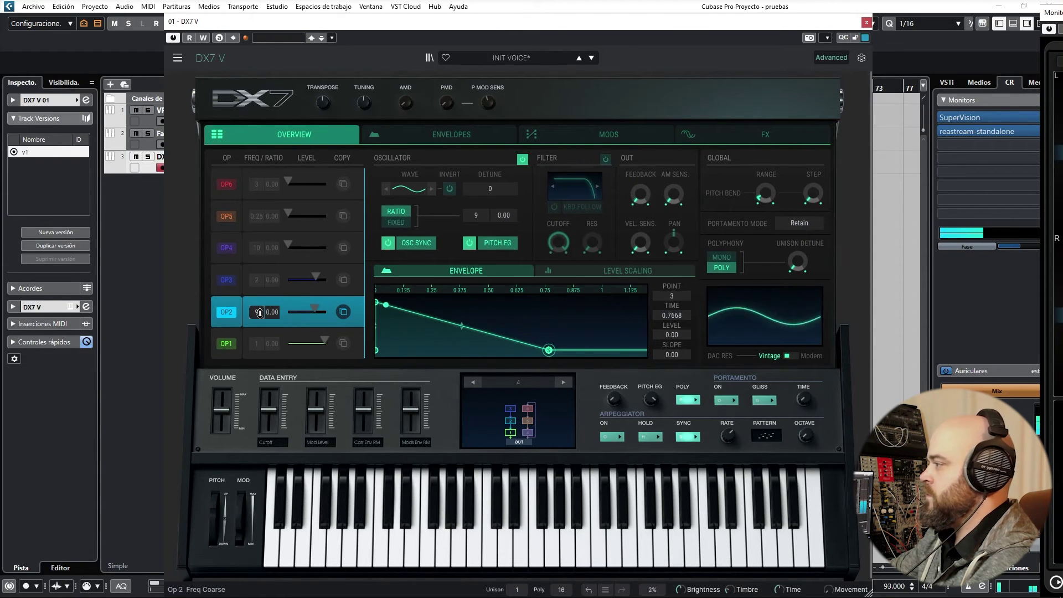
drag(315, 311, 262, 283)
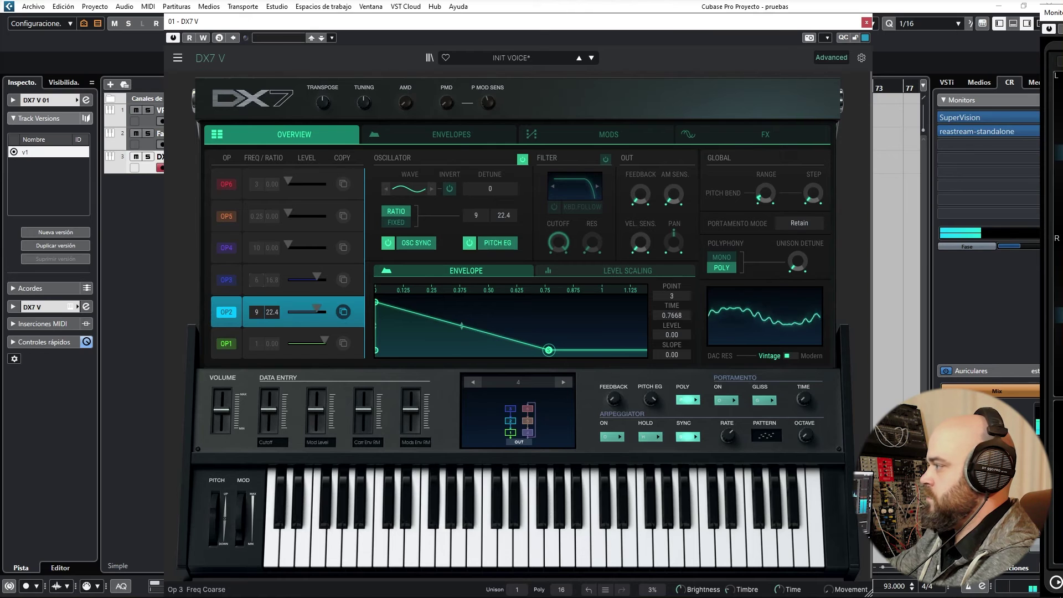
mouse_move(256, 280)
mouse_down()
mouse_move(270, 291)
mouse_move(270, 268)
mouse_move(271, 278)
mouse_up()
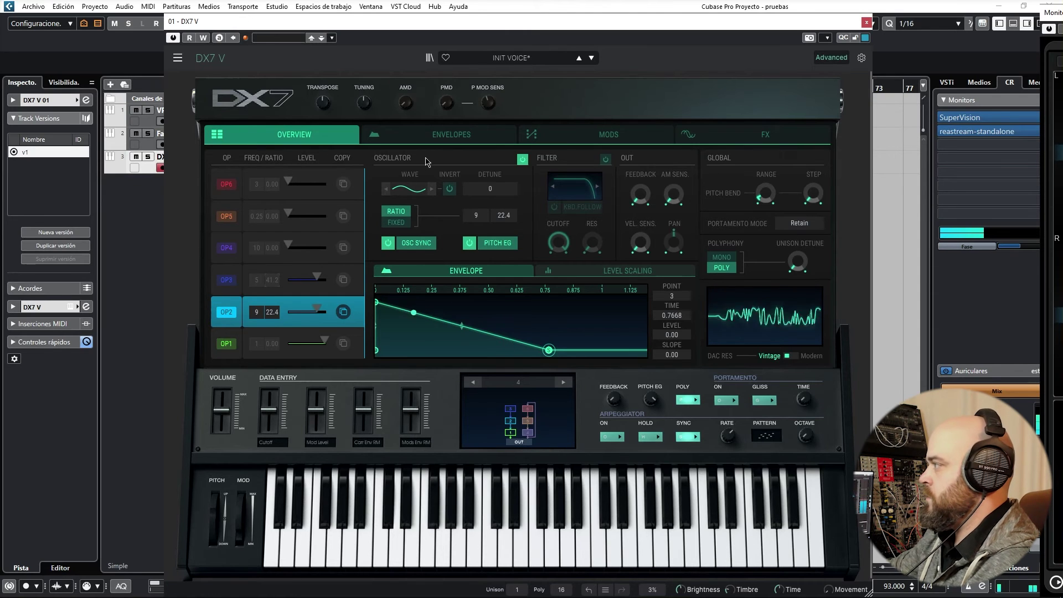
- Set the last point of OP2's envelope to time 0.0963 and level 0.00
click(430, 135)
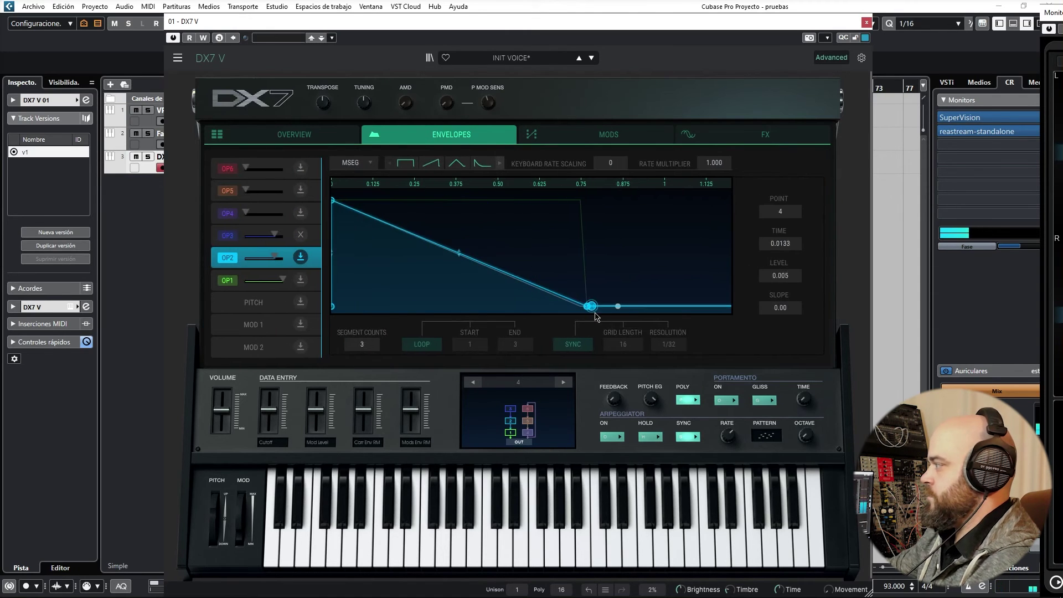
double_click(618, 306)
click(322, 138)
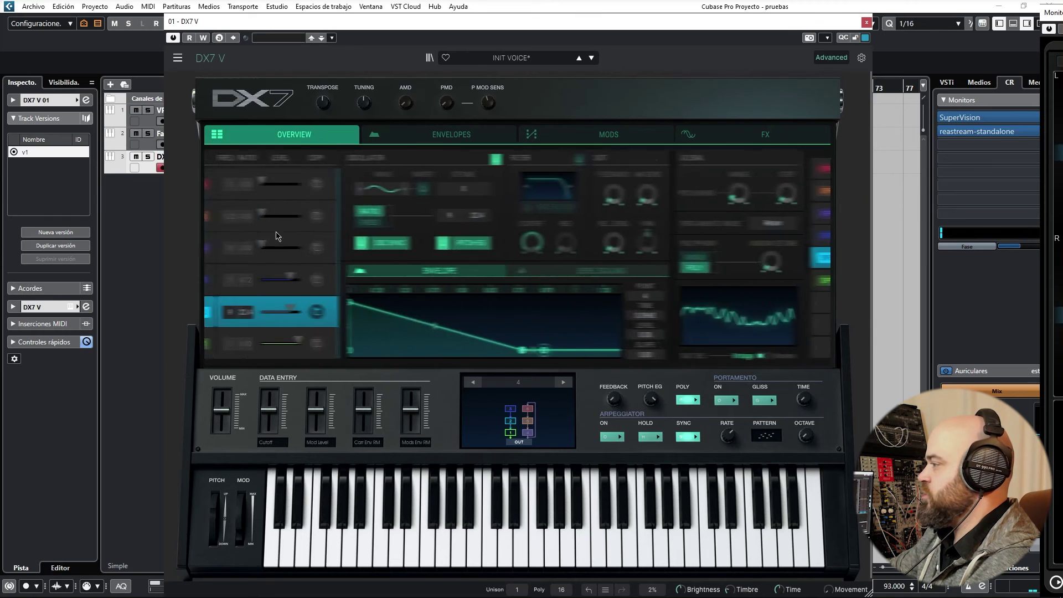
- Try OP1 at ratio 2, lower the OP2 and OP3 levels slightly, and set their fine ratios to 16.0 and 46.0
scroll(256, 343, up, 1)
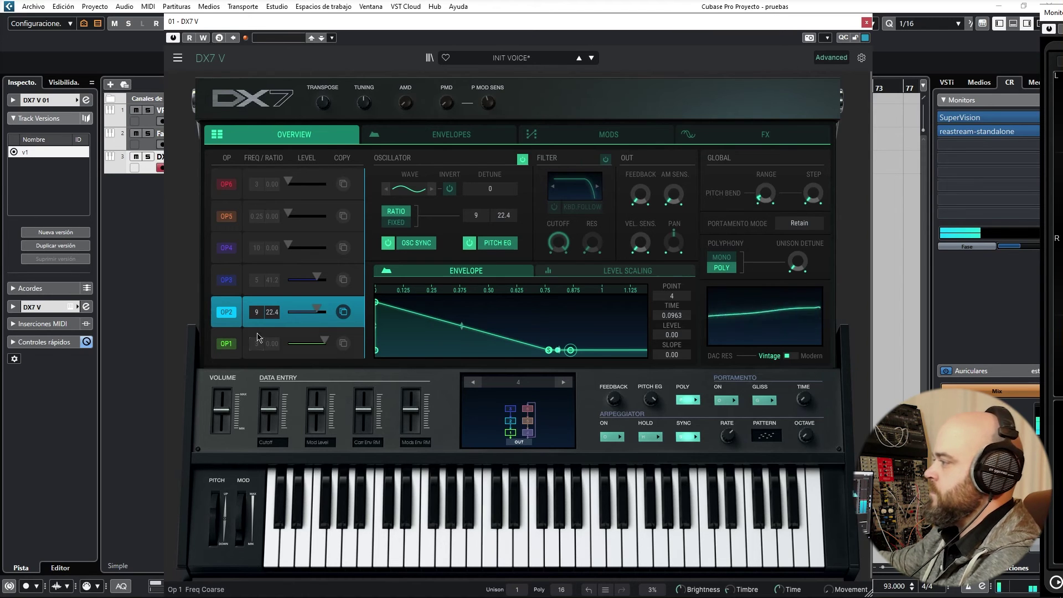
drag(323, 307, 314, 277)
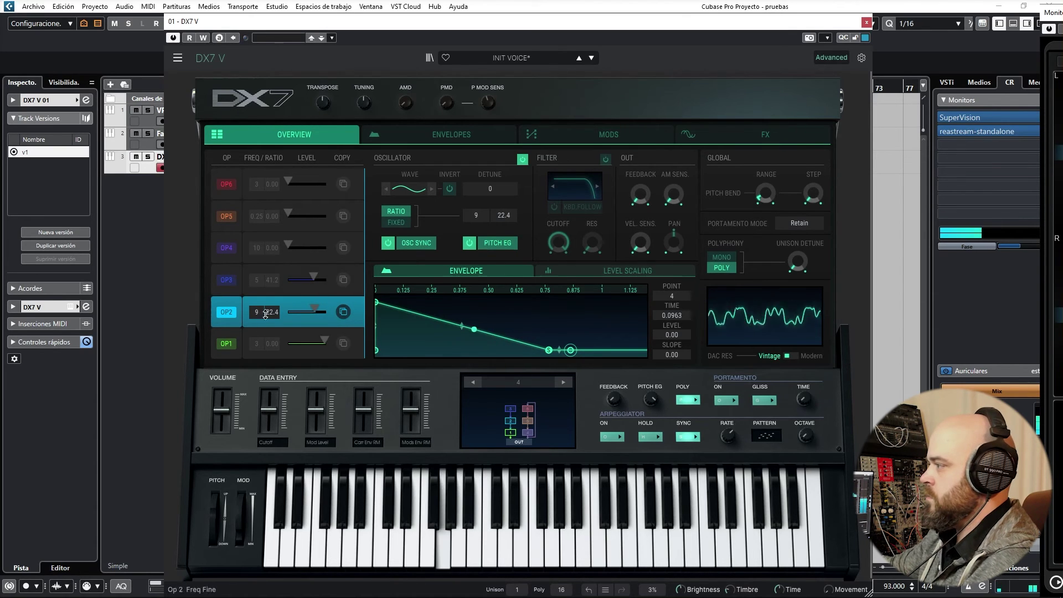
drag(262, 341, 272, 293)
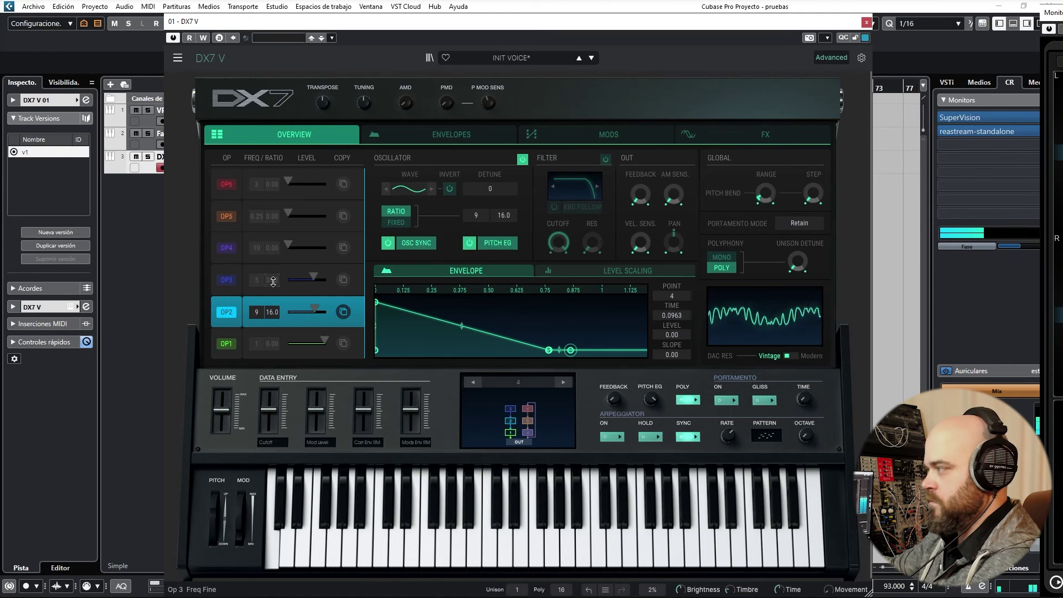
scroll(276, 281, up, 5)
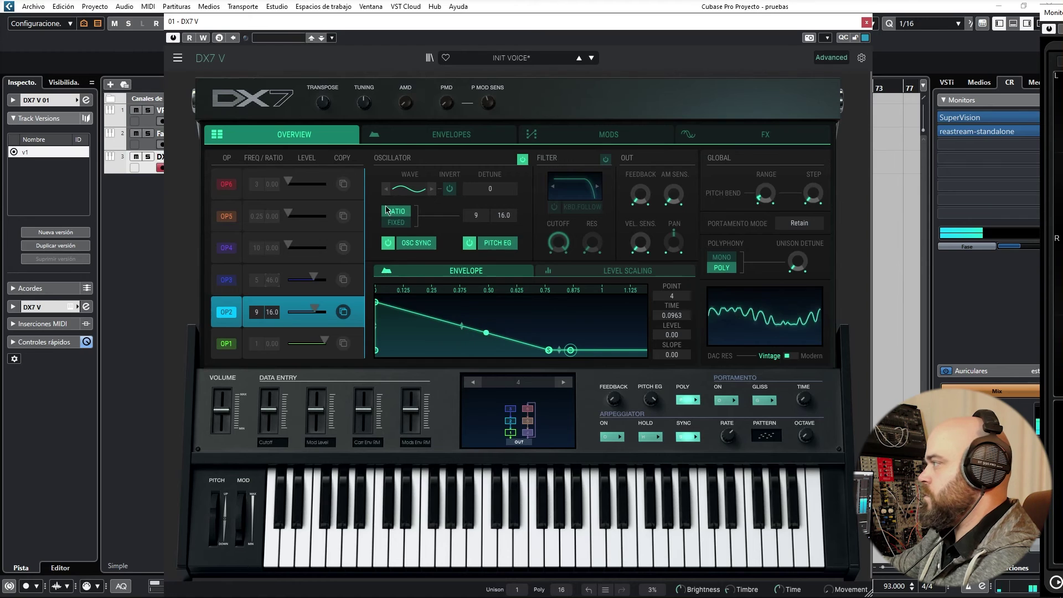
- Lengthen OP2's envelope decay to reach zero at time 1.1452 and remove the intermediate point
click(438, 134)
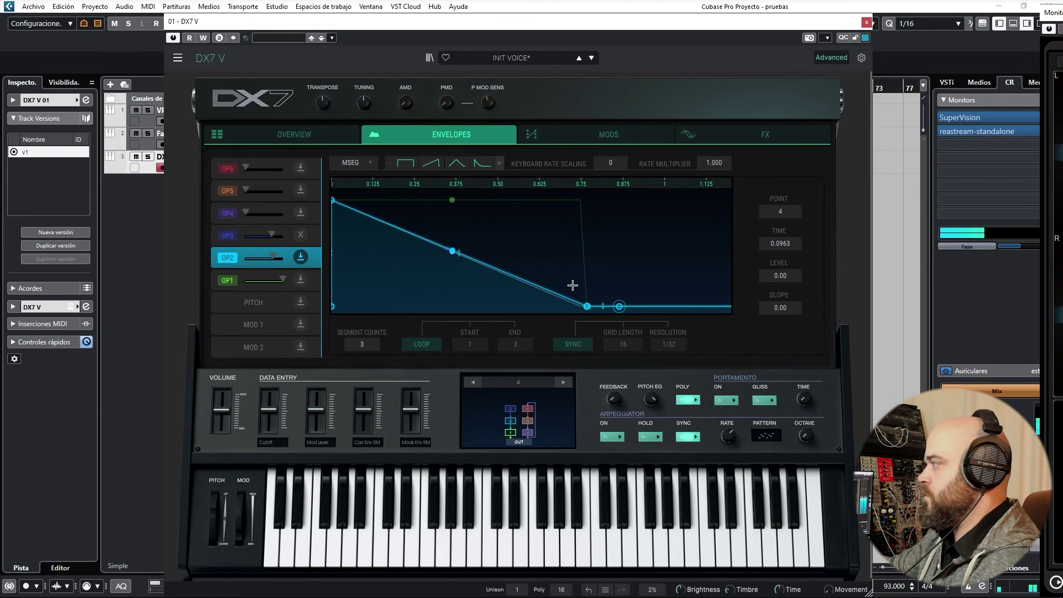
click(579, 307)
drag(618, 306, 620, 258)
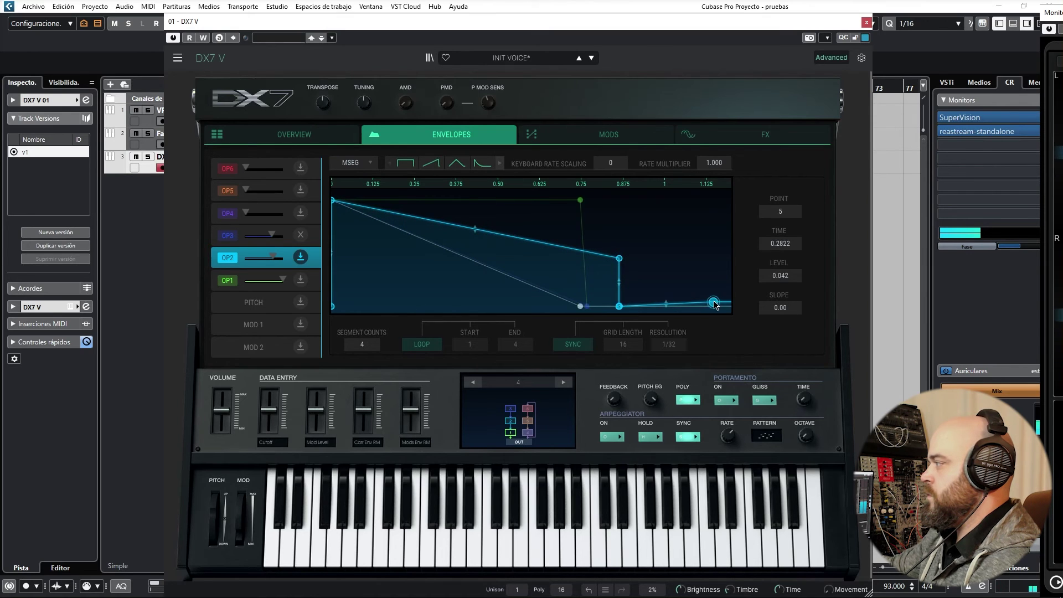
drag(618, 306, 714, 306)
click(714, 304)
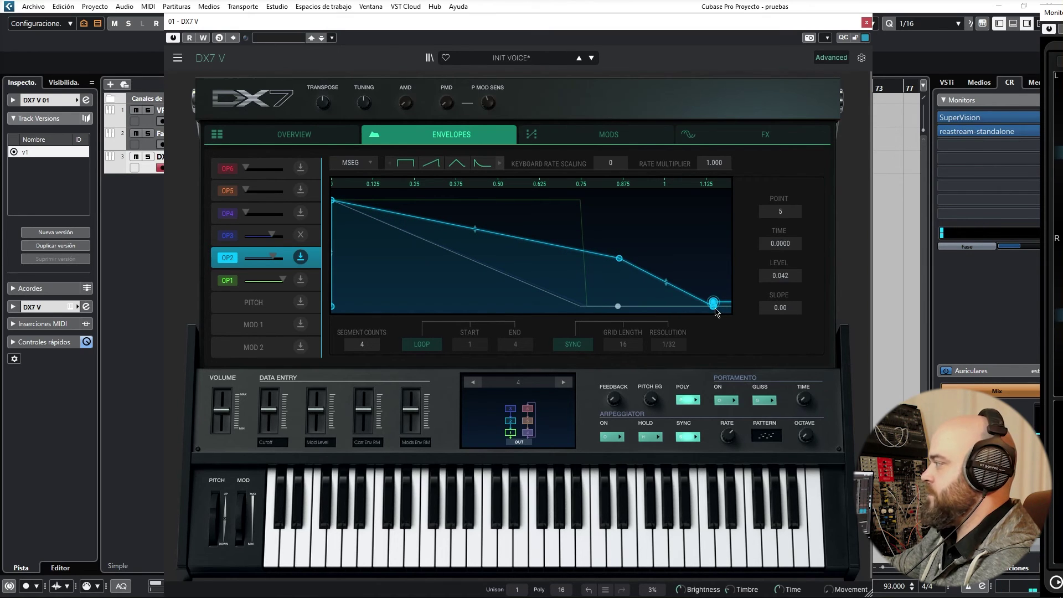
double_click(618, 258)
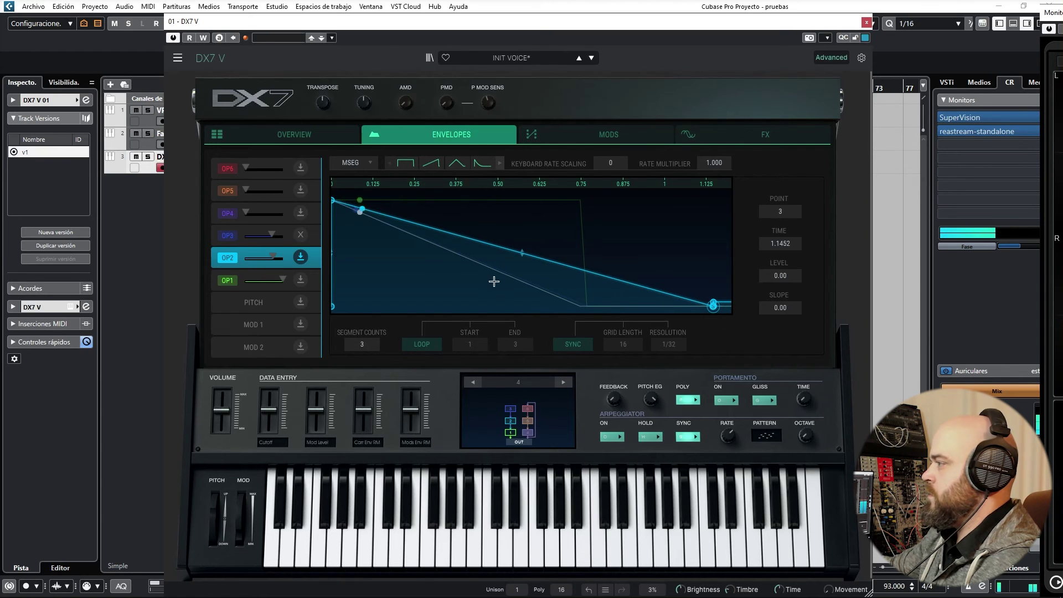
- Shorten OP3's envelope decay so it reaches zero at time 0.1046
click(318, 243)
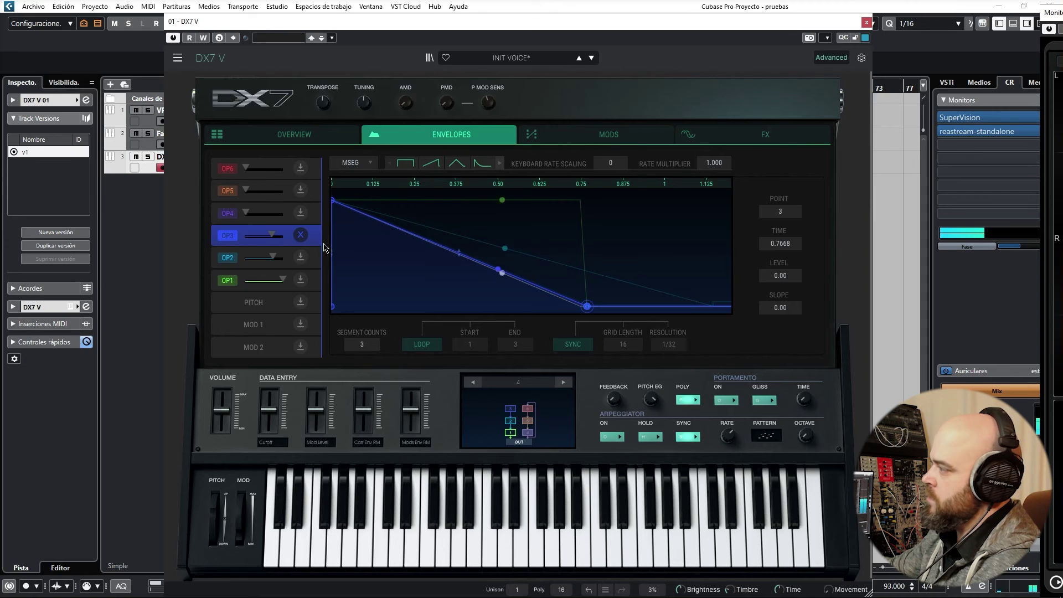
double_click(600, 306)
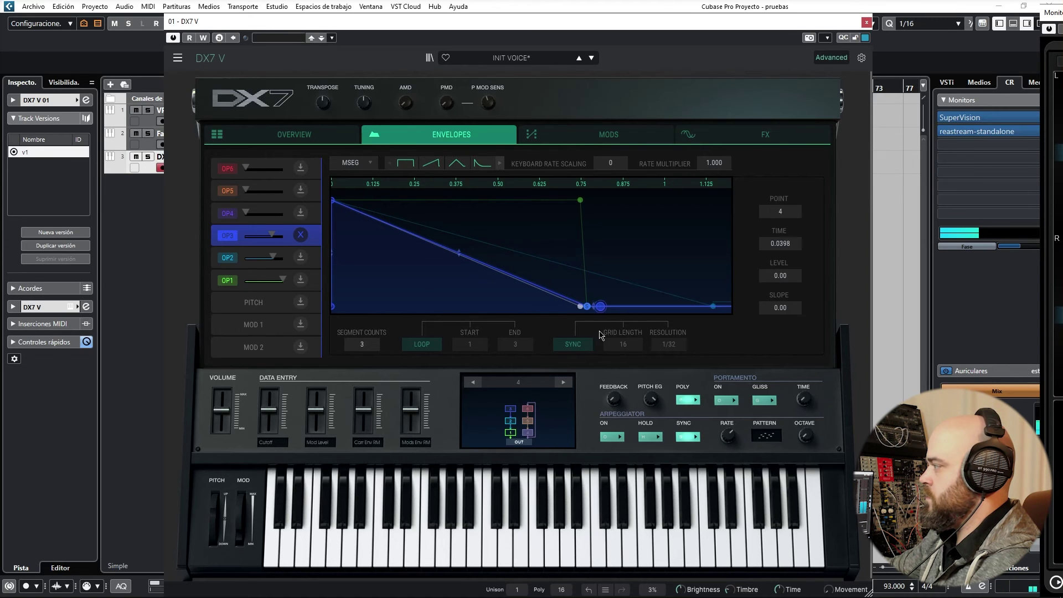
drag(587, 306, 366, 324)
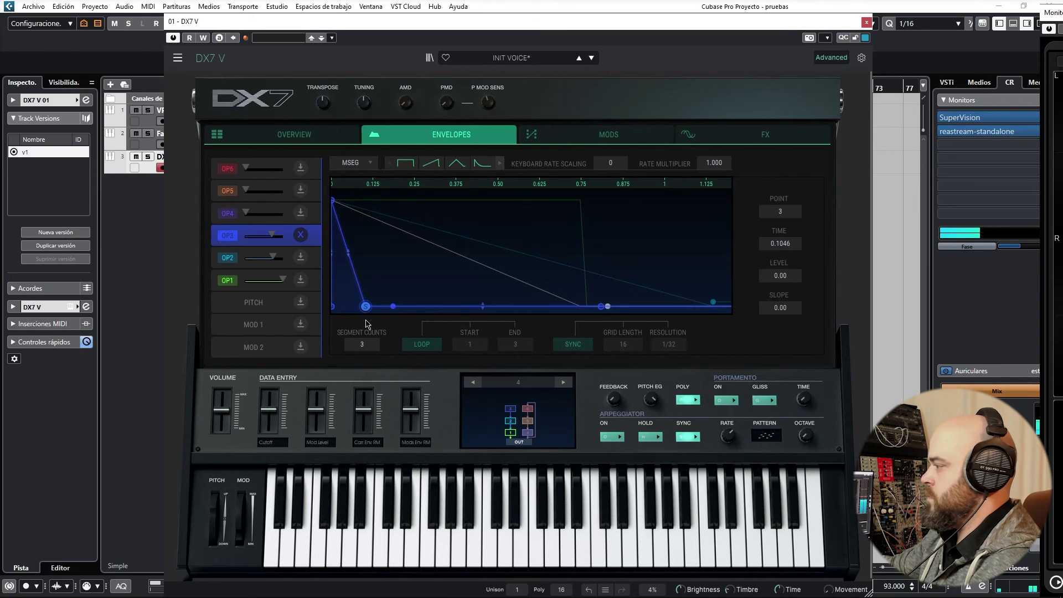
- Set OP3's coarse ratio to 26 and level to 57, set OP2's ratio to 15 with fine 9.20, and select OP1
click(325, 143)
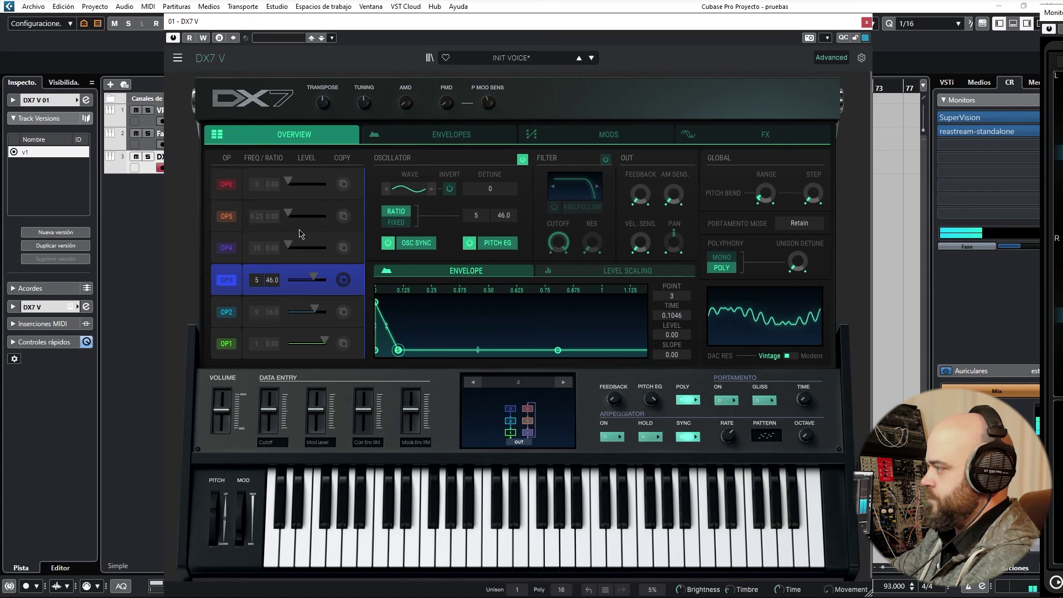
drag(256, 280, 257, 222)
drag(256, 311, 309, 277)
click(227, 343)
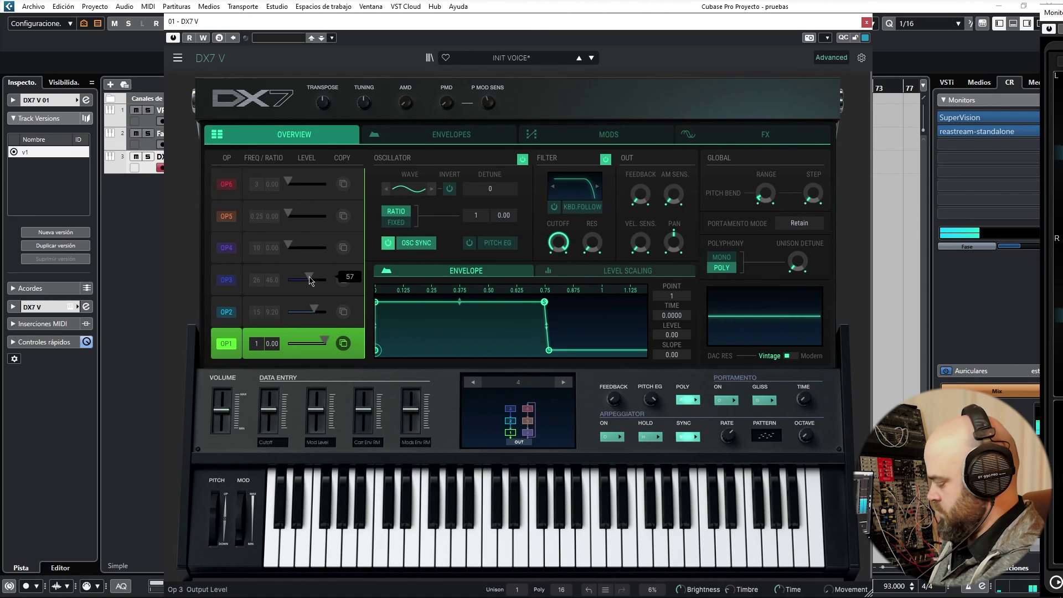